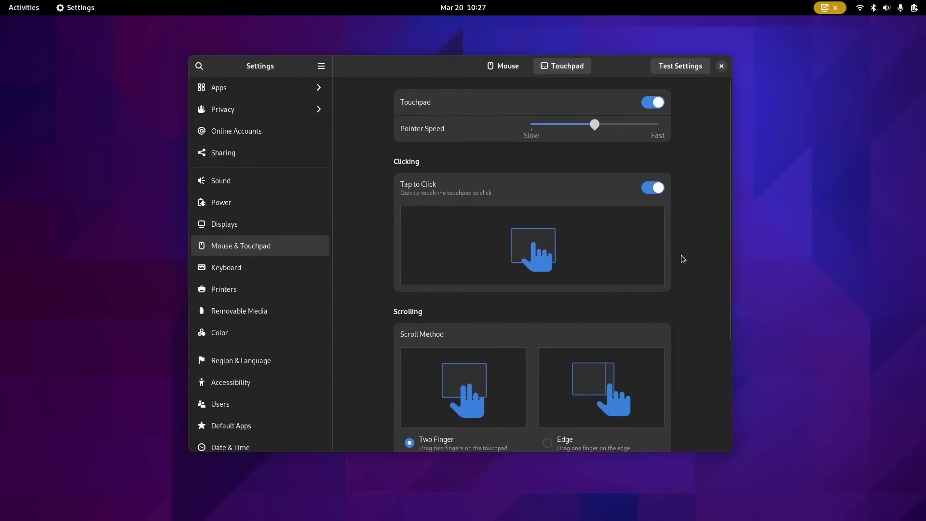
Scroll down to the Portmaster Privacy Filter's filter lists
{"action": "scroll", "coordinate": [681, 255], "scroll_direction": "down", "scroll_amount": 1}
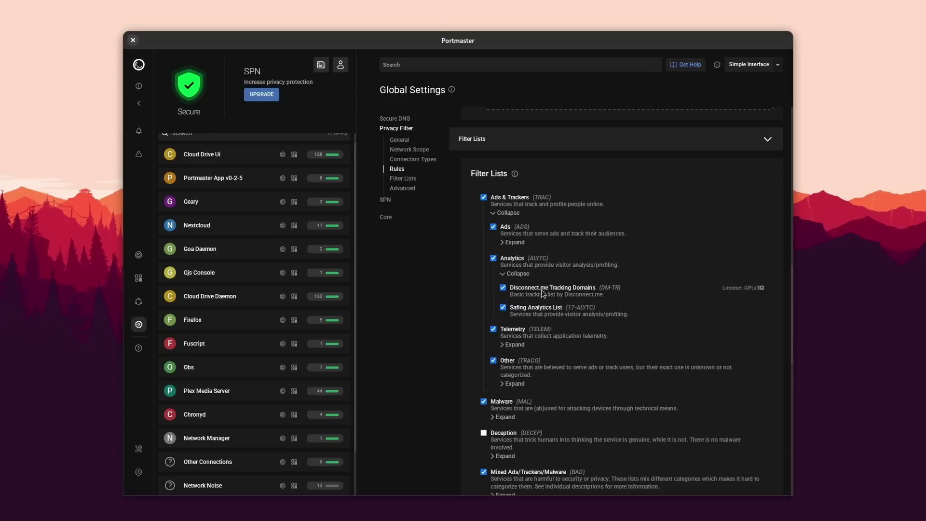
Collapse the Analytics filter group and briefly expand and collapse the Telemetry and Other groups
{"action": "left_click", "coordinate": [517, 274]}
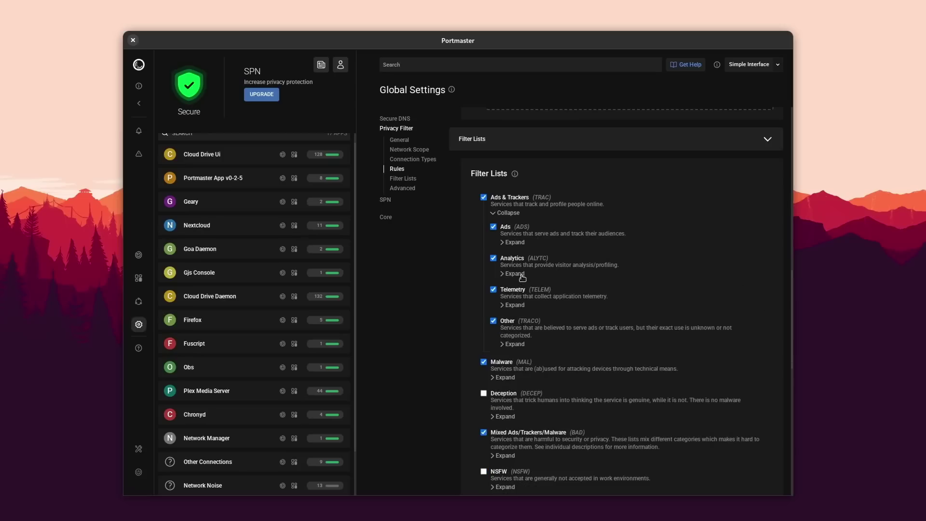
{"action": "left_click", "coordinate": [515, 306]}
{"action": "left_click", "coordinate": [523, 307]}
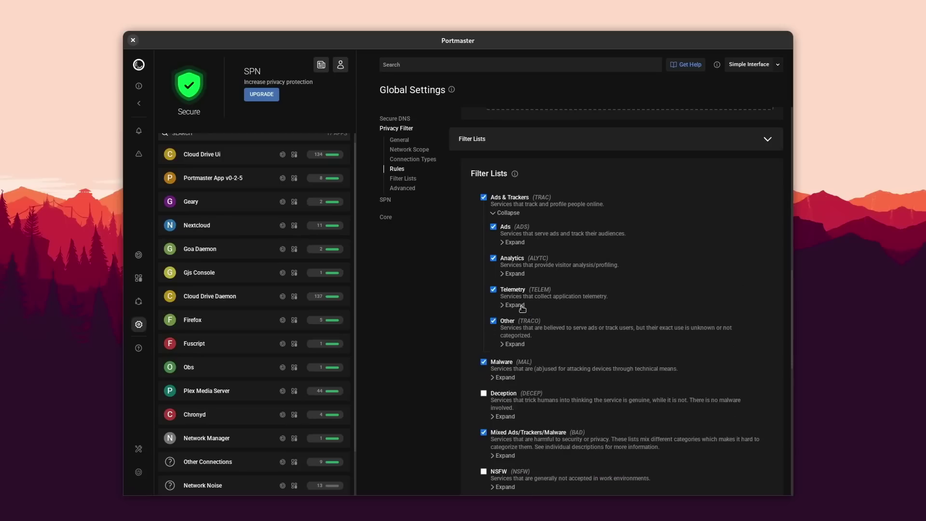
{"action": "left_click", "coordinate": [520, 344]}
{"action": "left_click", "coordinate": [516, 344]}
Review Resolve's Device-Local Outgoing connection details and turn on Block Connections
{"action": "scroll", "coordinate": [559, 324], "scroll_direction": "down", "scroll_amount": 1}
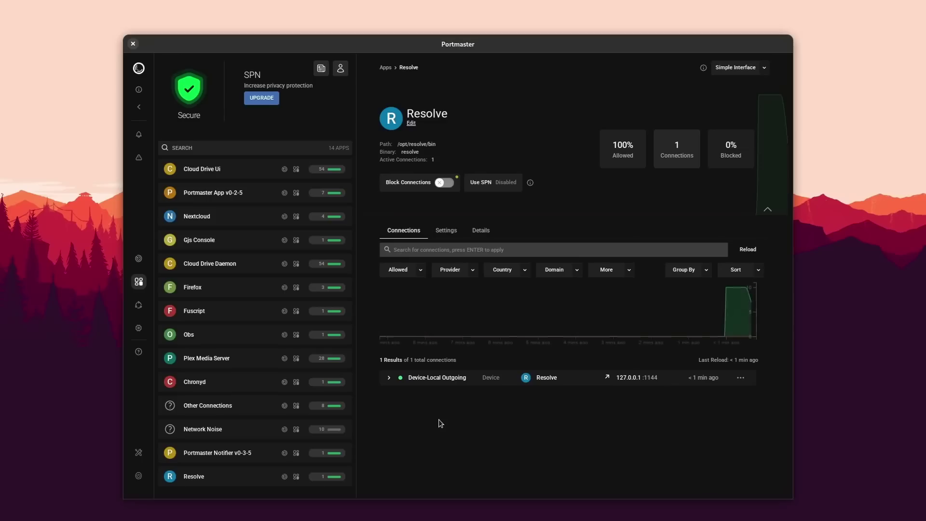
{"action": "left_click", "coordinate": [389, 378]}
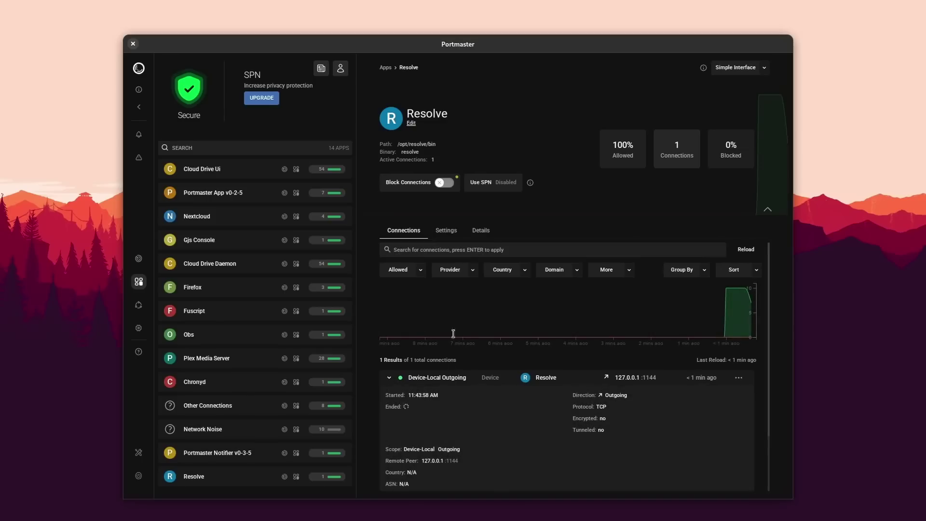
{"action": "left_click", "coordinate": [444, 183]}
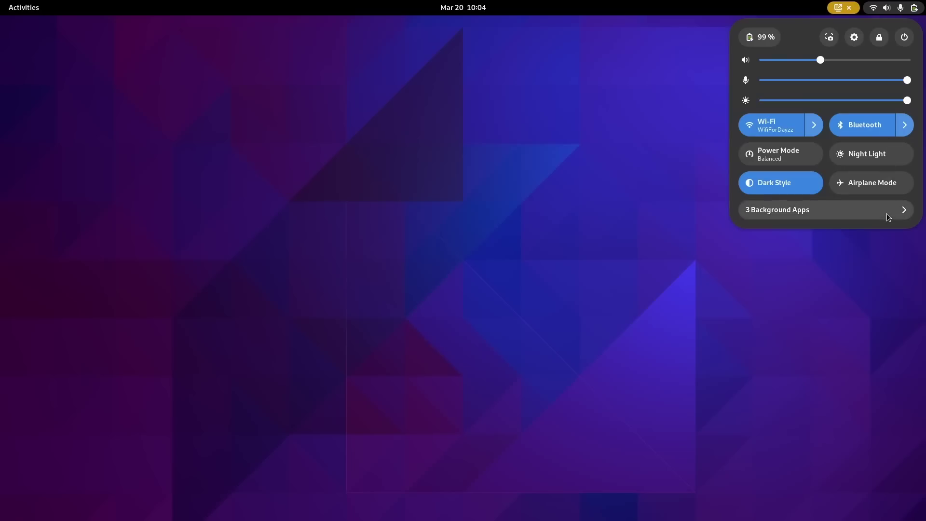
Show the 3 Background Apps, then enable the AppIndicator extension
{"action": "left_click", "coordinate": [886, 214]}
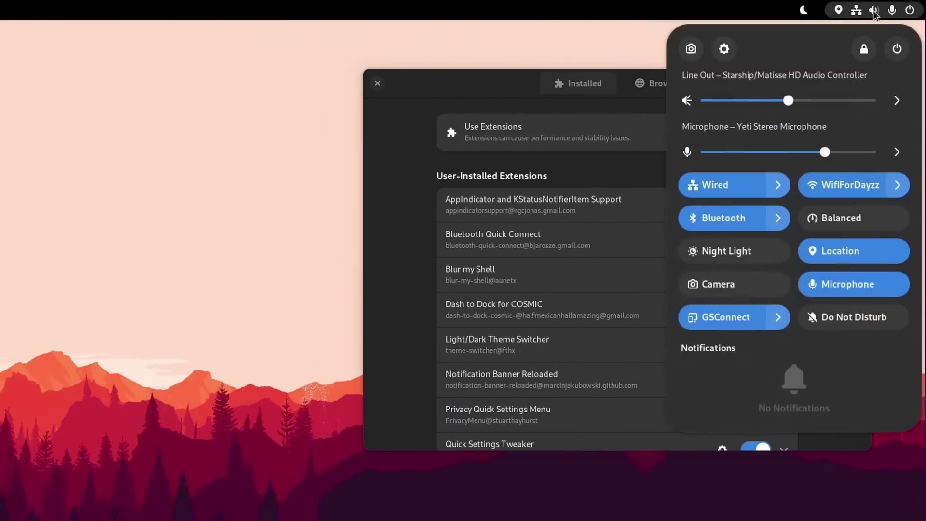
{"action": "left_click", "coordinate": [861, 12]}
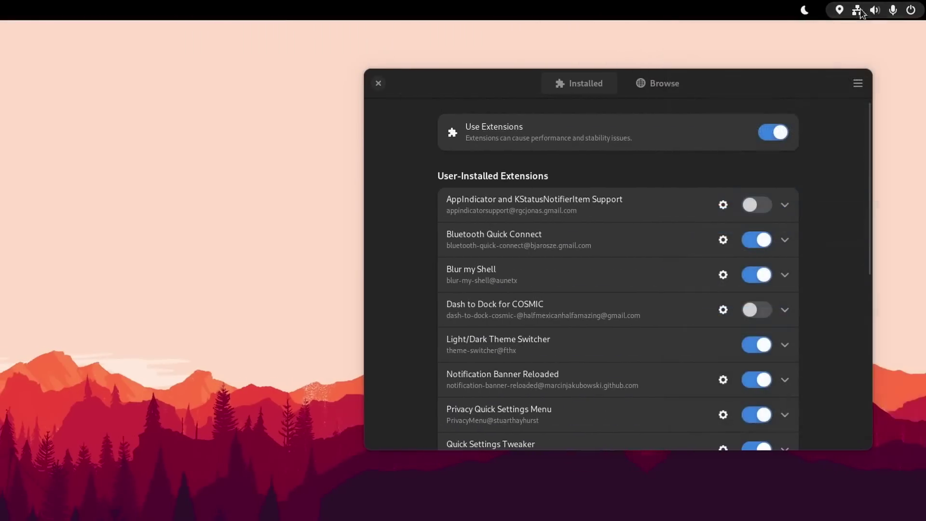
{"action": "left_click", "coordinate": [755, 204]}
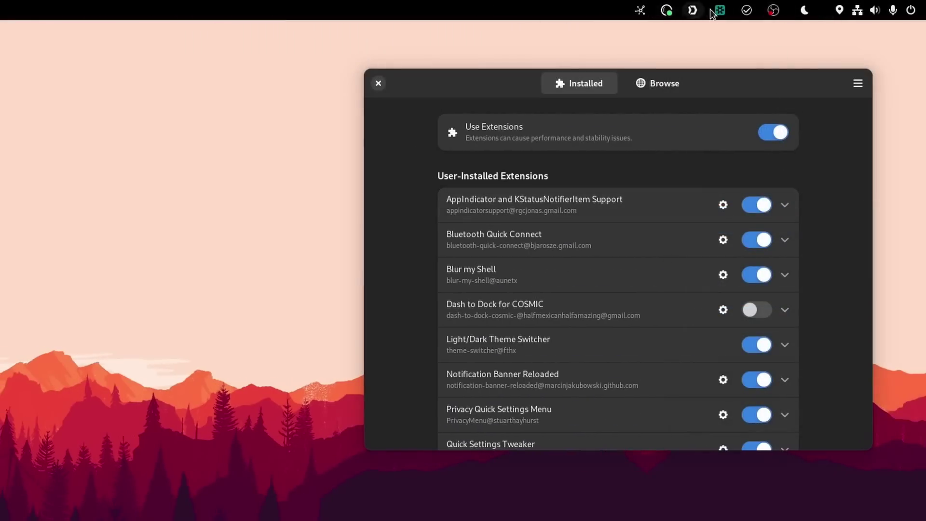
{"action": "left_click", "coordinate": [762, 204]}
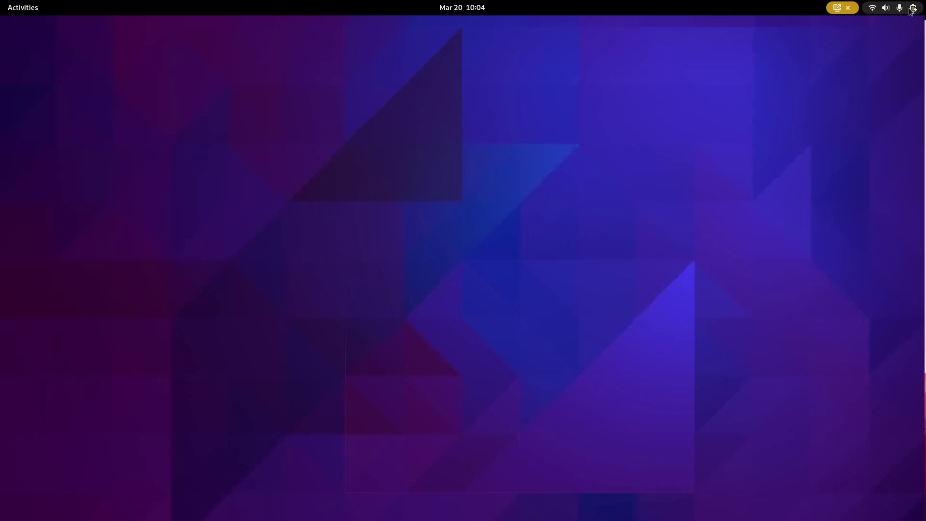
Reopen the Background Apps list, view Discord's app settings, then close Settings
{"action": "left_click", "coordinate": [911, 9]}
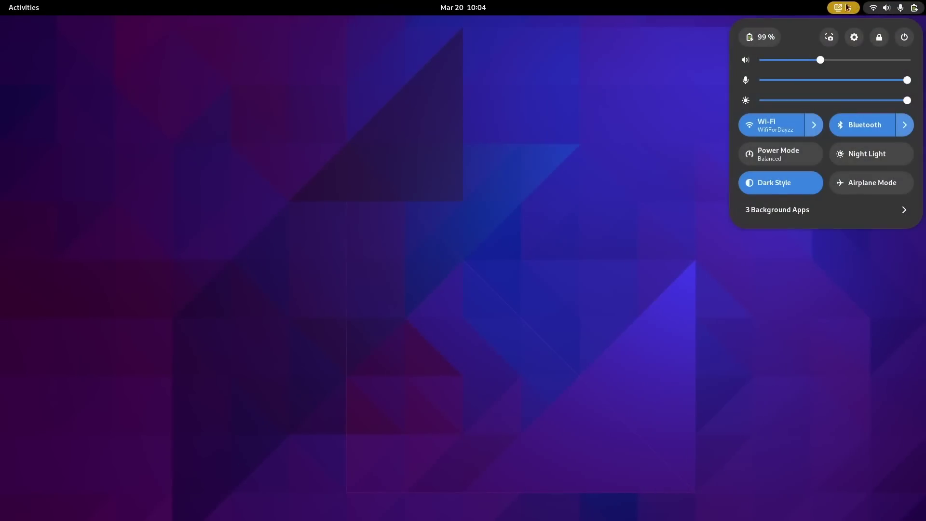
{"action": "left_click", "coordinate": [909, 3]}
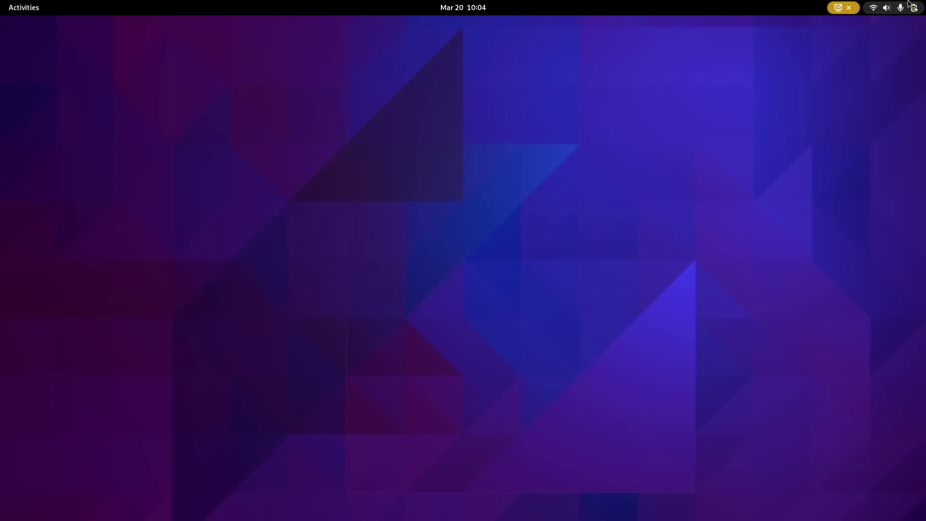
{"action": "left_click", "coordinate": [909, 3]}
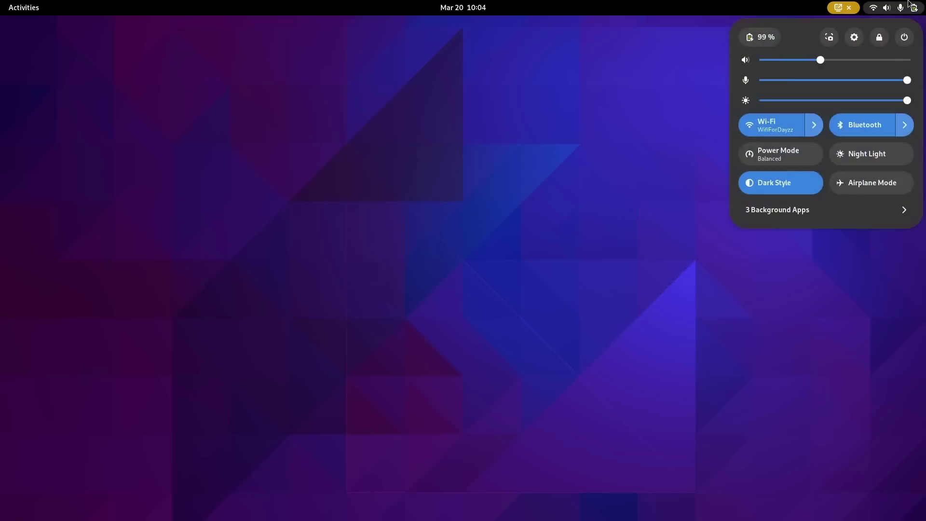
{"action": "left_click", "coordinate": [886, 213]}
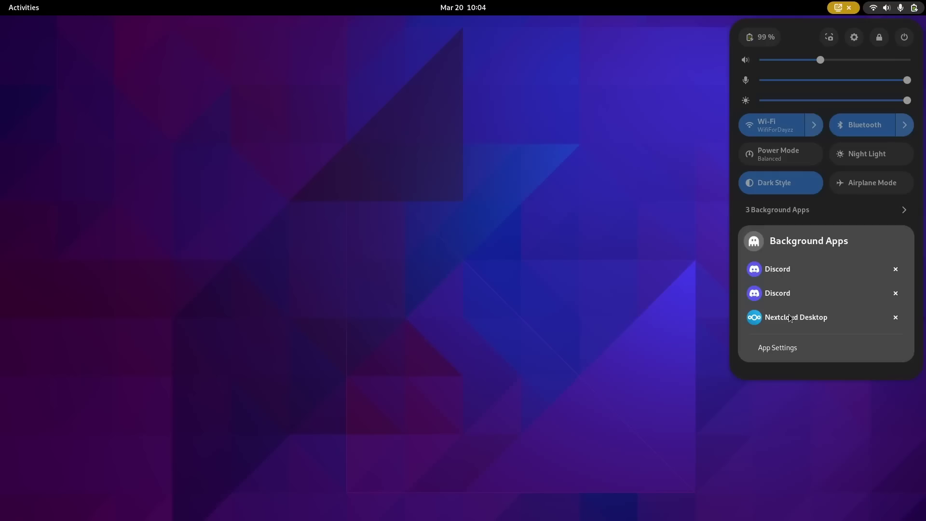
{"action": "left_click", "coordinate": [781, 349]}
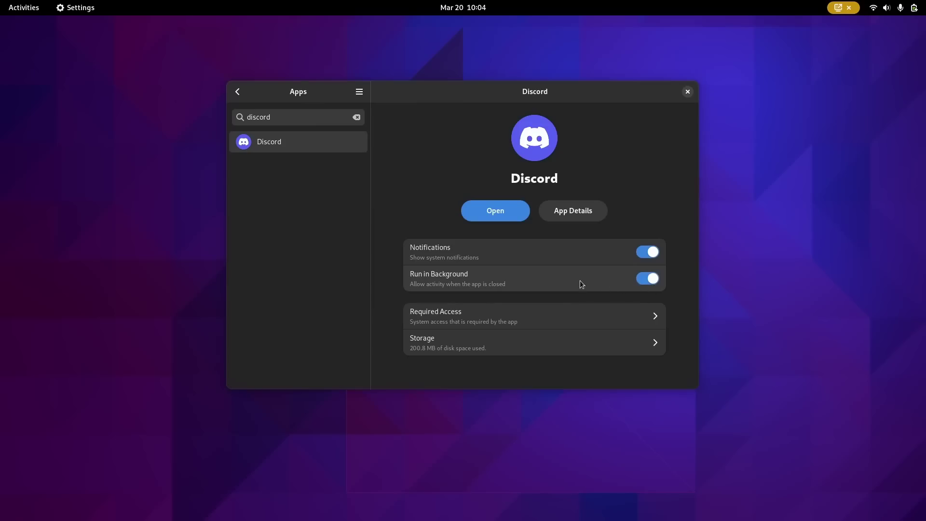
{"action": "left_click", "coordinate": [688, 92]}
Expand Background Apps, then view the OBS, Solaar, Portmaster and other tray icon menus
{"action": "left_click", "coordinate": [892, 7]}
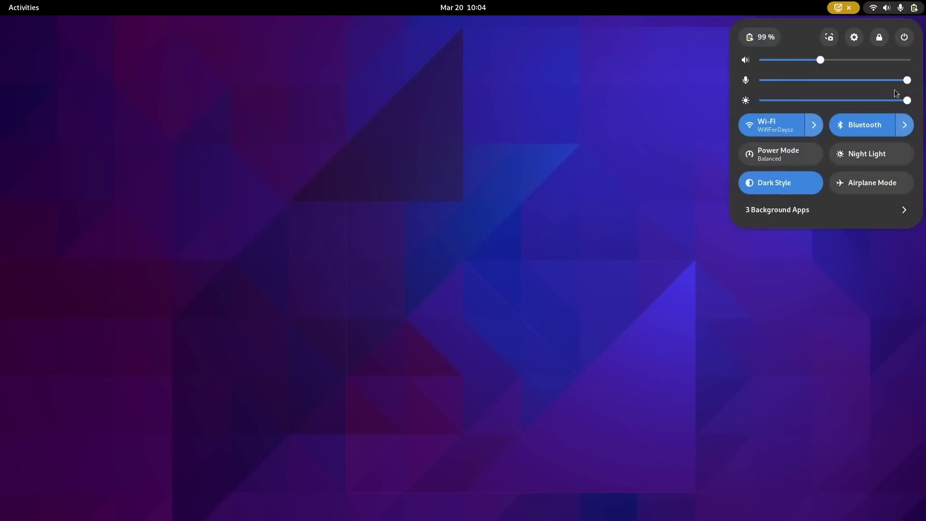
{"action": "left_click", "coordinate": [892, 215]}
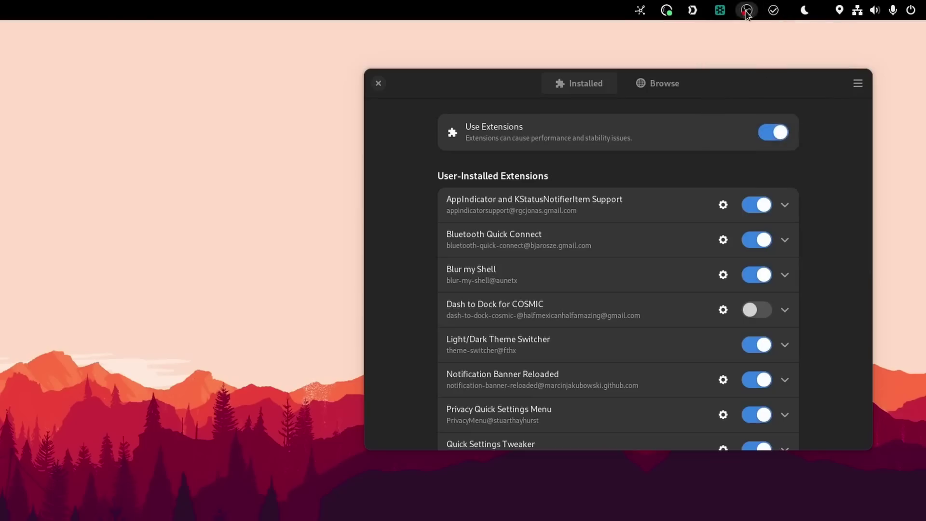
{"action": "left_click", "coordinate": [746, 10]}
{"action": "left_click", "coordinate": [720, 10]}
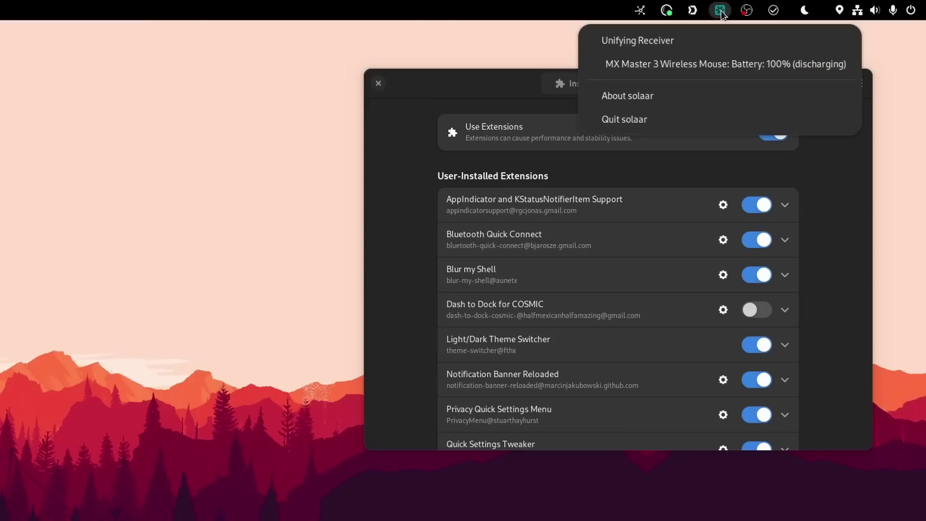
{"action": "left_click", "coordinate": [692, 11]}
{"action": "left_click", "coordinate": [691, 11]}
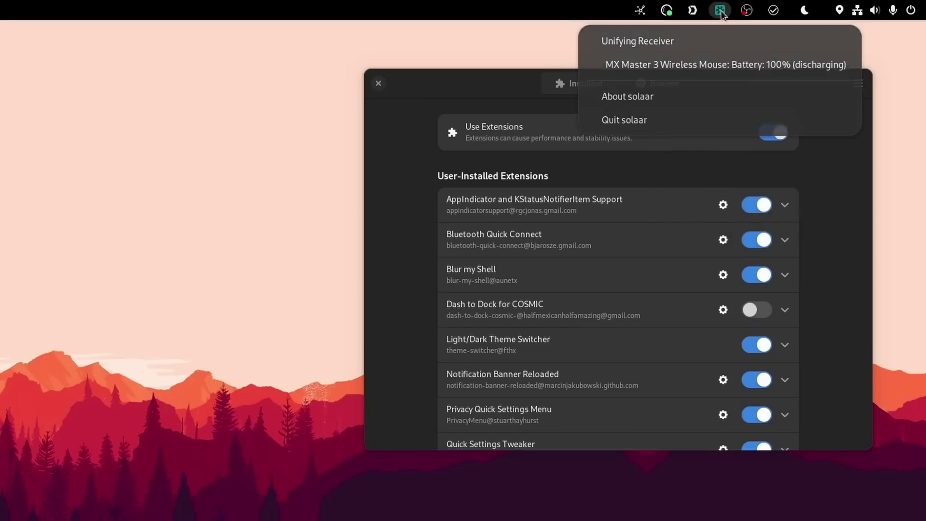
{"action": "left_click", "coordinate": [690, 10]}
{"action": "left_click", "coordinate": [667, 10]}
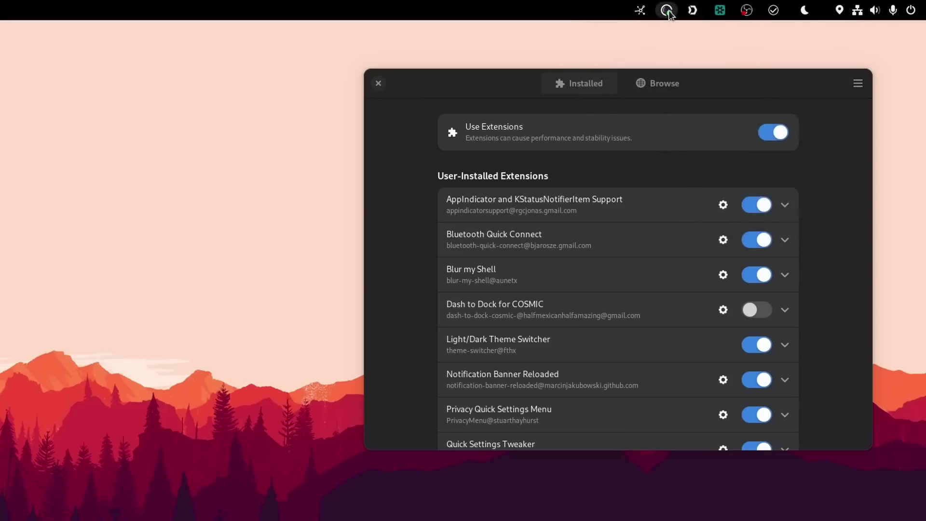
{"action": "left_click", "coordinate": [640, 10]}
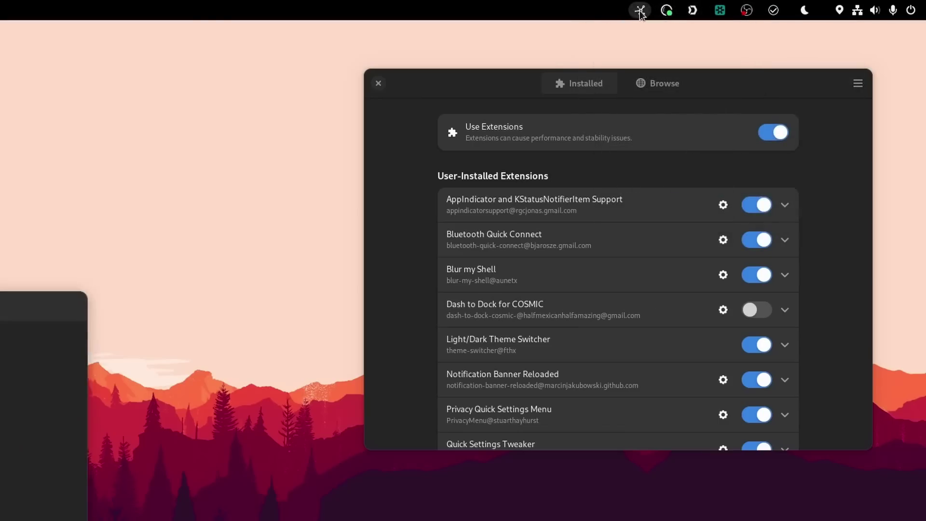
Revisit the Portmaster, Solaar and Nextcloud tray menus, then dismiss the empty Background Apps list
{"action": "left_click", "coordinate": [667, 12]}
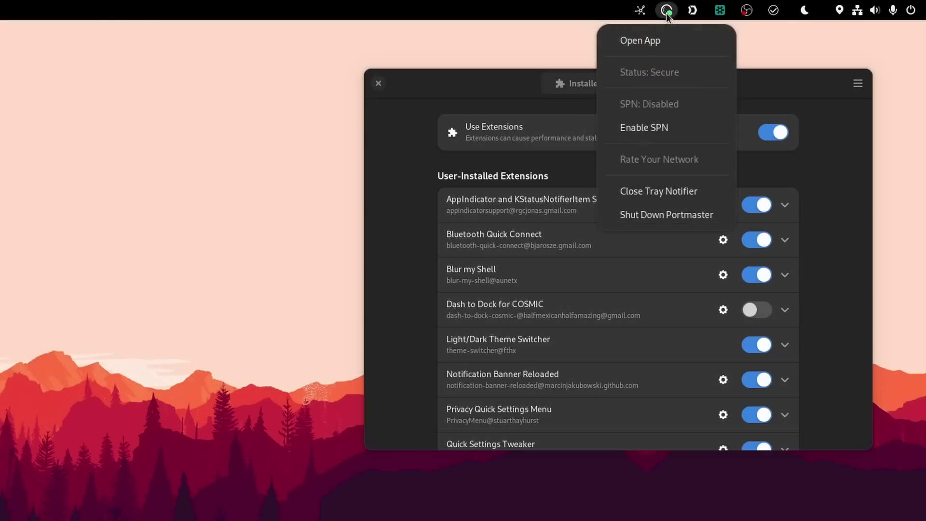
{"action": "left_click", "coordinate": [668, 12]}
{"action": "left_click", "coordinate": [691, 13]}
{"action": "left_click", "coordinate": [692, 14]}
{"action": "left_click", "coordinate": [721, 11]}
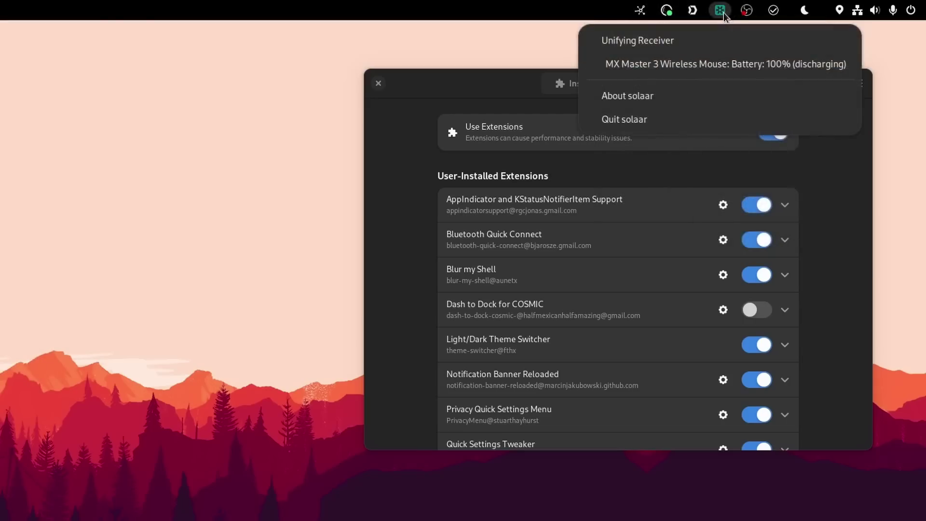
{"action": "left_click", "coordinate": [773, 11]}
{"action": "left_click", "coordinate": [666, 11]}
{"action": "left_click", "coordinate": [665, 11]}
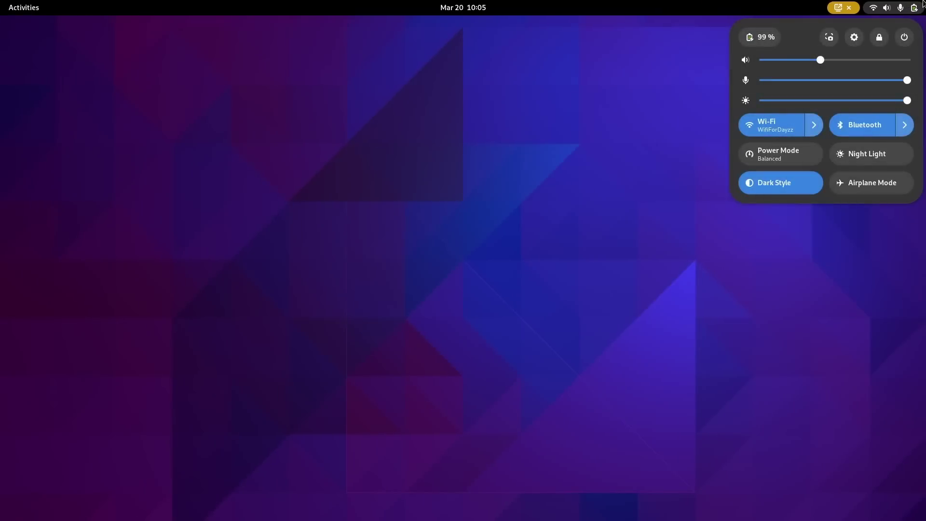
{"action": "left_click", "coordinate": [923, 5]}
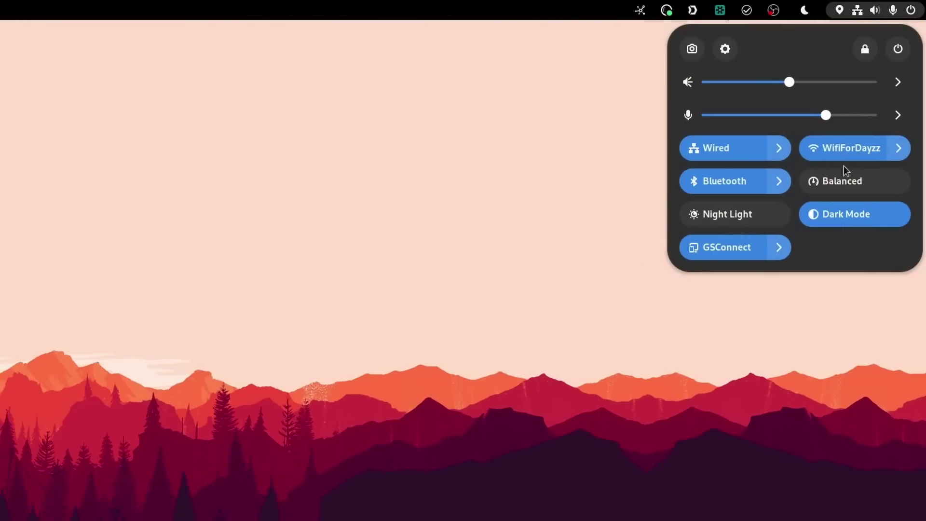
Browse the Wi-Fi, Wired and Bluetooth lists, disconnecting and reconnecting the Samsung TV
{"action": "left_click", "coordinate": [895, 149]}
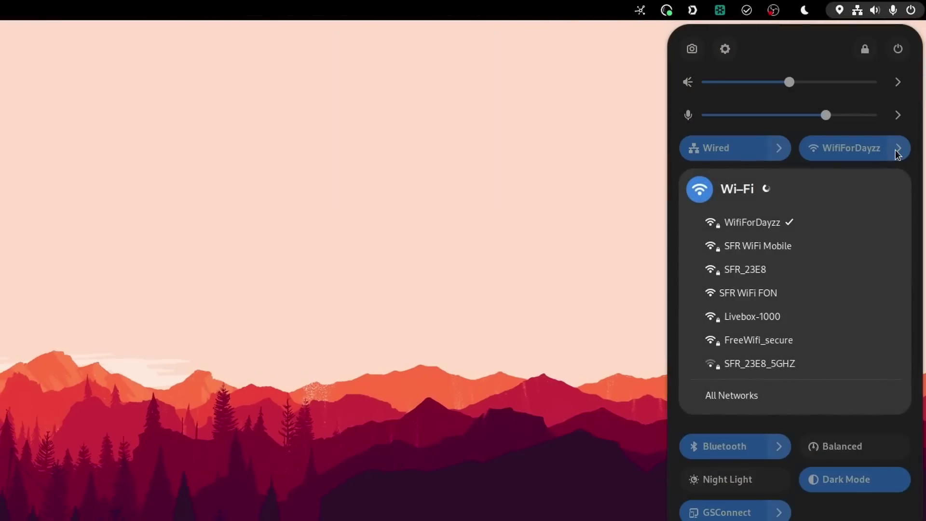
{"action": "left_click", "coordinate": [895, 150]}
{"action": "left_click", "coordinate": [779, 150]}
{"action": "left_click", "coordinate": [779, 152]}
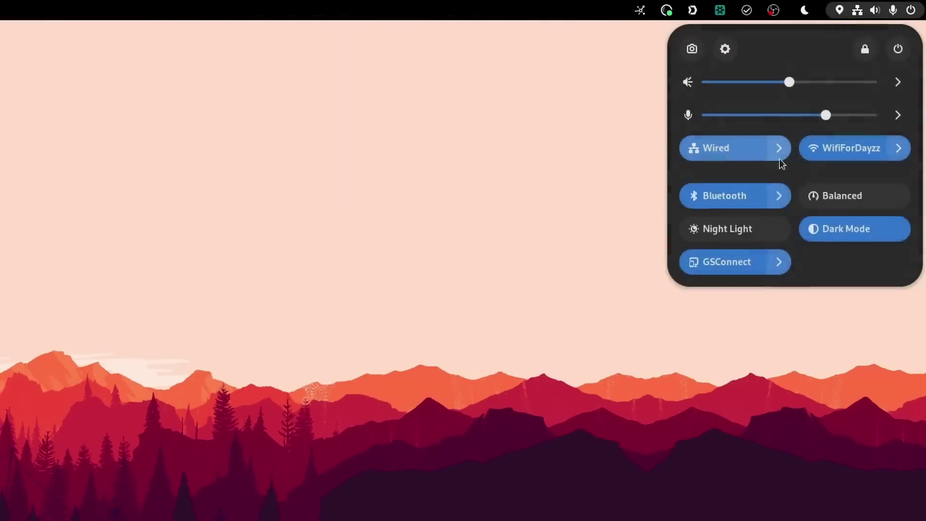
{"action": "left_click", "coordinate": [782, 188]}
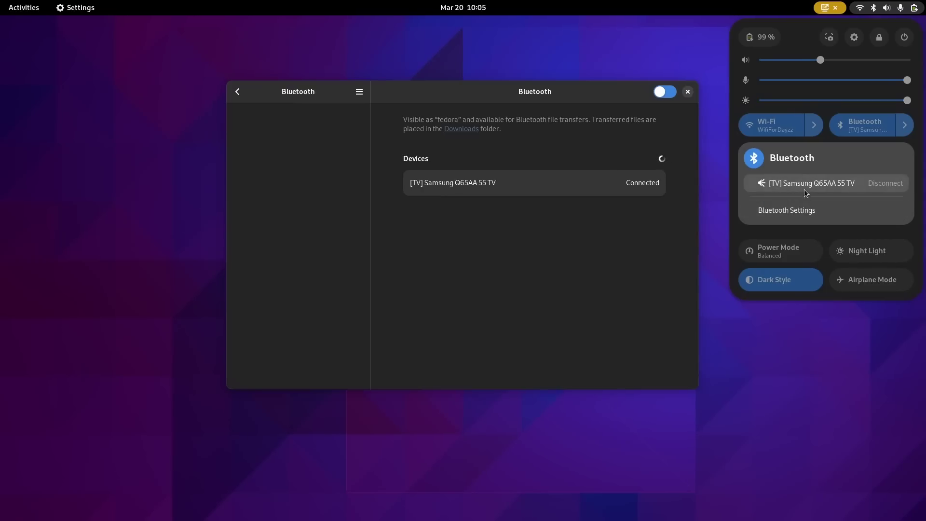
{"action": "left_click", "coordinate": [905, 133]}
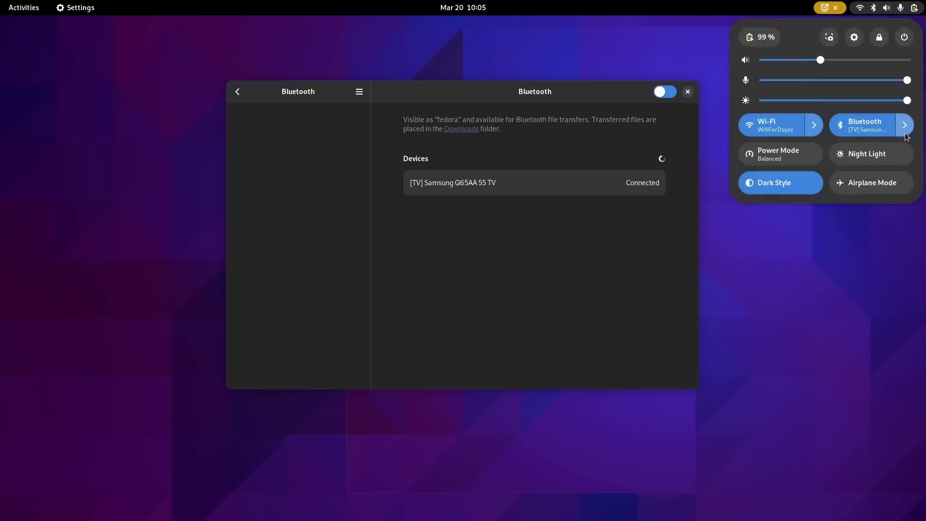
{"action": "left_click", "coordinate": [904, 128]}
{"action": "key", "text": "Escape"}
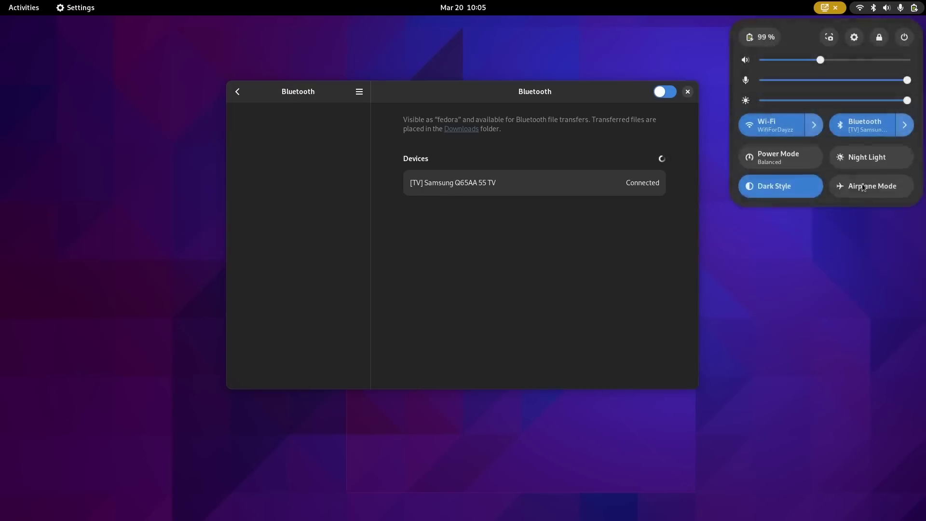
{"action": "left_click", "coordinate": [905, 130]}
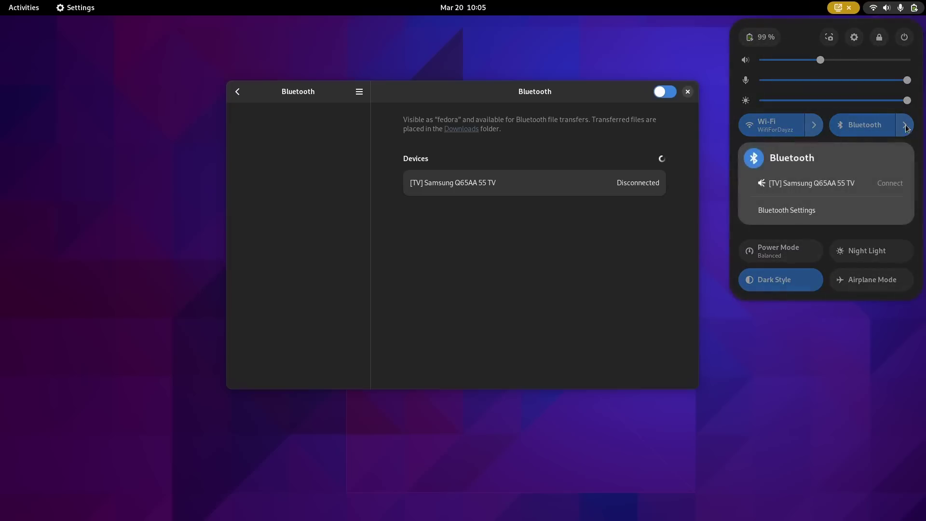
{"action": "left_click", "coordinate": [846, 181]}
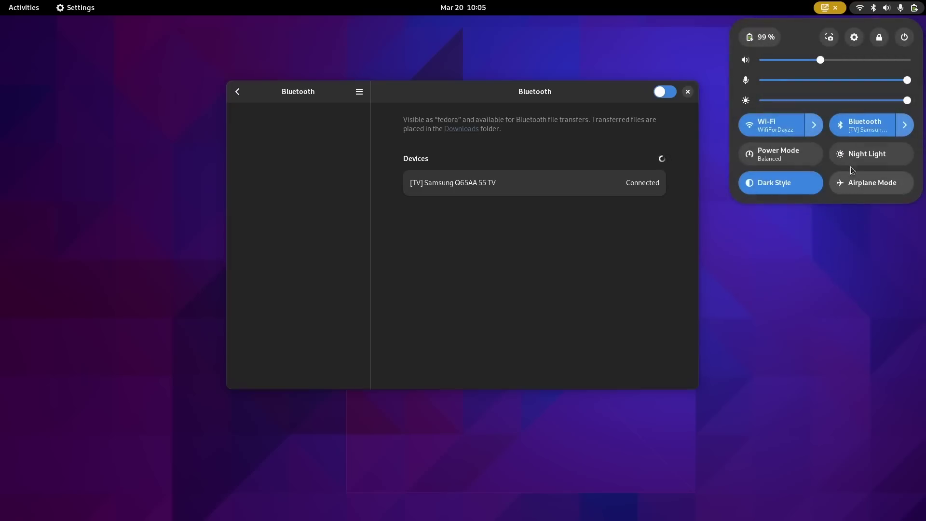
{"action": "left_click", "coordinate": [904, 126]}
Connect to the WifiForDayzz network and disconnect the wired connection
{"action": "left_click", "coordinate": [814, 125]}
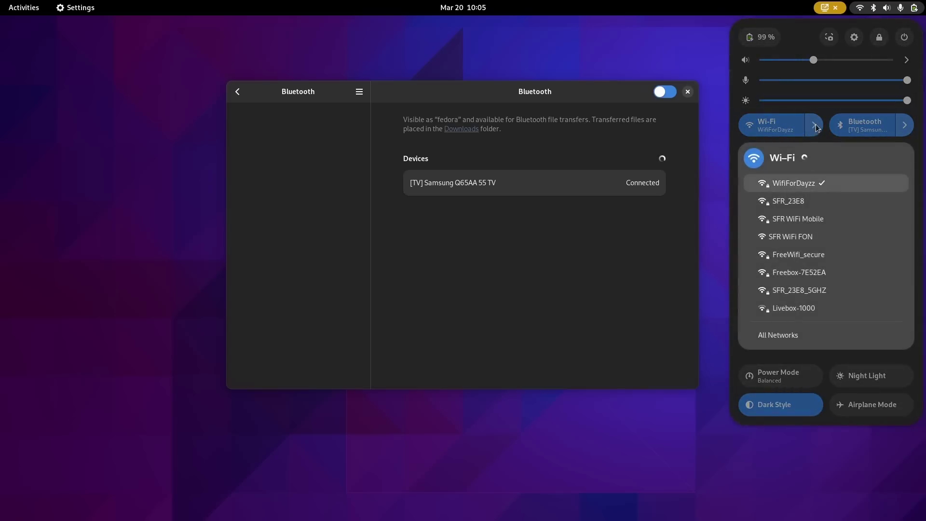
{"action": "left_click", "coordinate": [815, 123]}
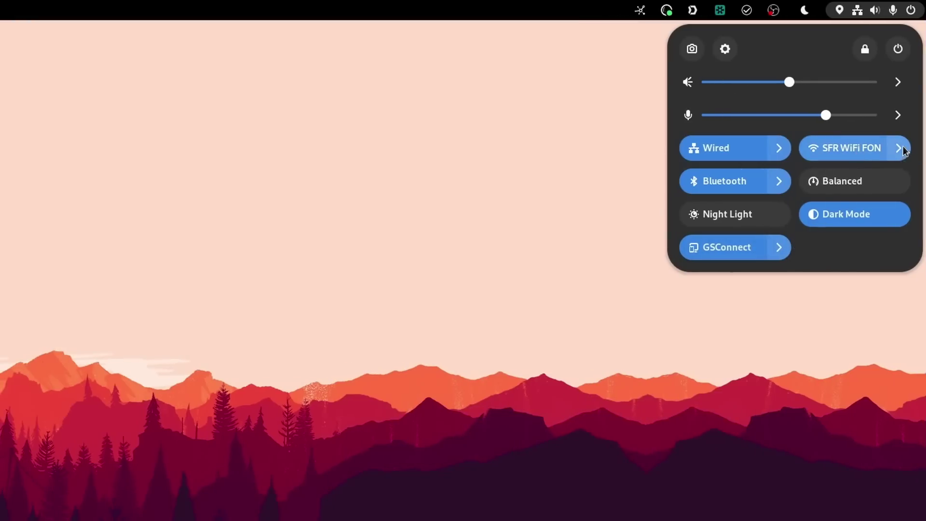
{"action": "left_click", "coordinate": [899, 148]}
{"action": "left_click", "coordinate": [786, 220]}
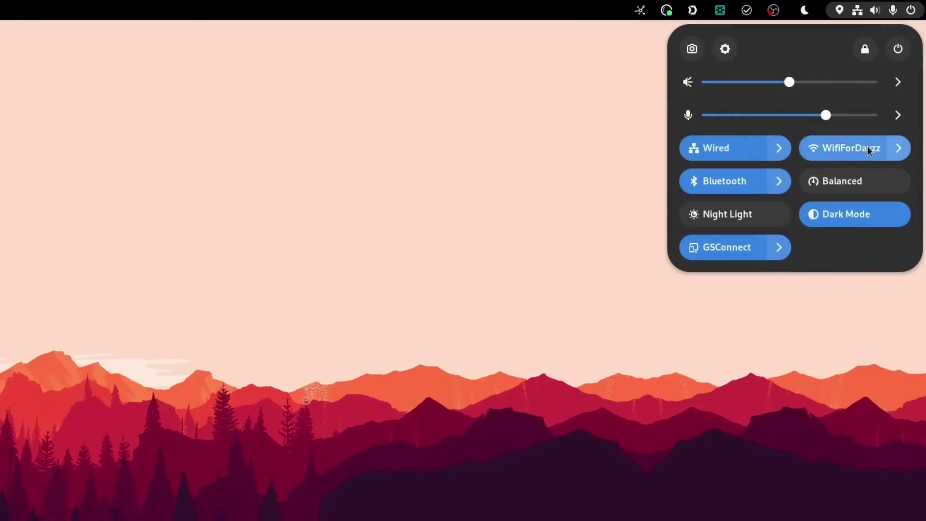
{"action": "left_click", "coordinate": [783, 149]}
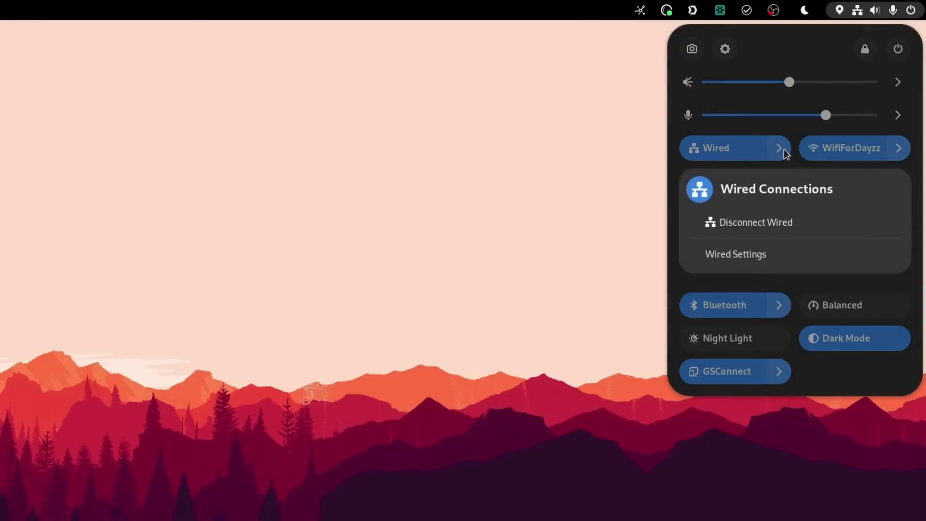
{"action": "left_click", "coordinate": [784, 151]}
{"action": "left_click", "coordinate": [716, 149]}
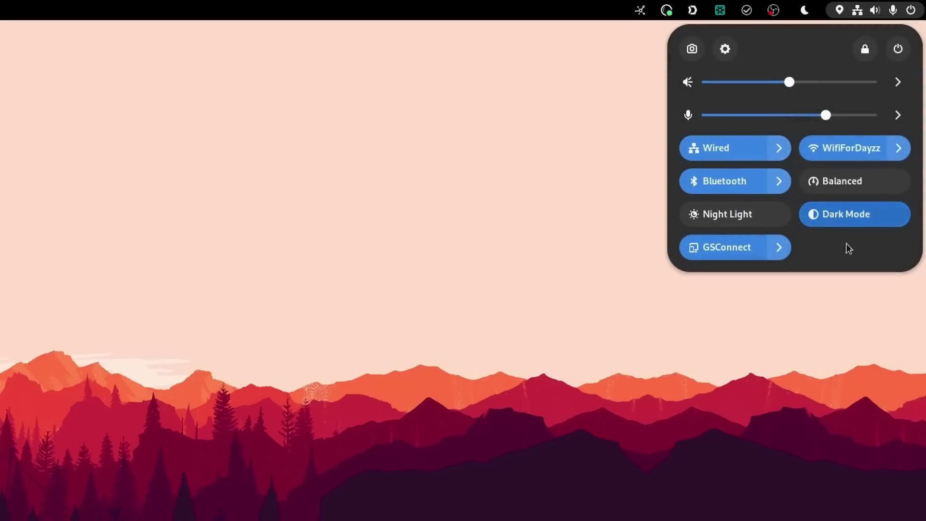
Toggle Power Mode between Power Saver and Balanced, ending on Balanced
{"action": "left_click", "coordinate": [845, 216]}
{"action": "left_click", "coordinate": [853, 181]}
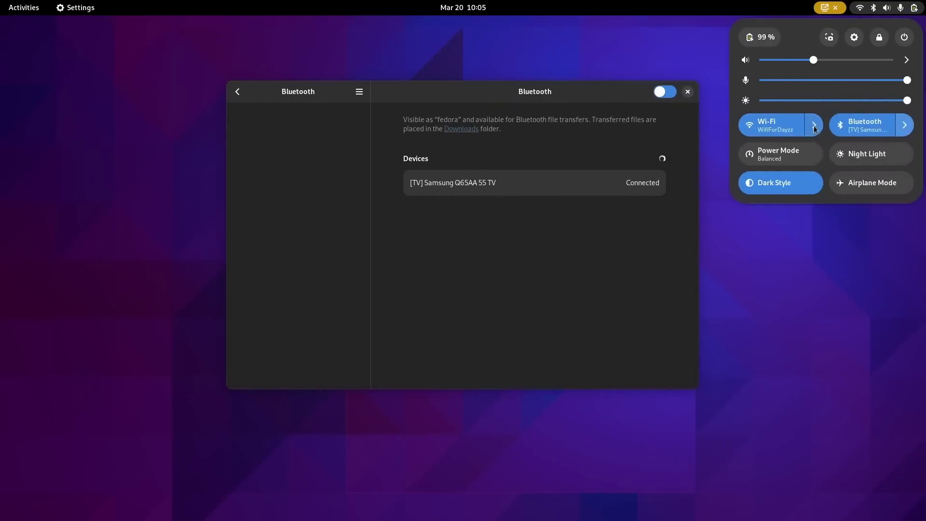
{"action": "left_click", "coordinate": [814, 126]}
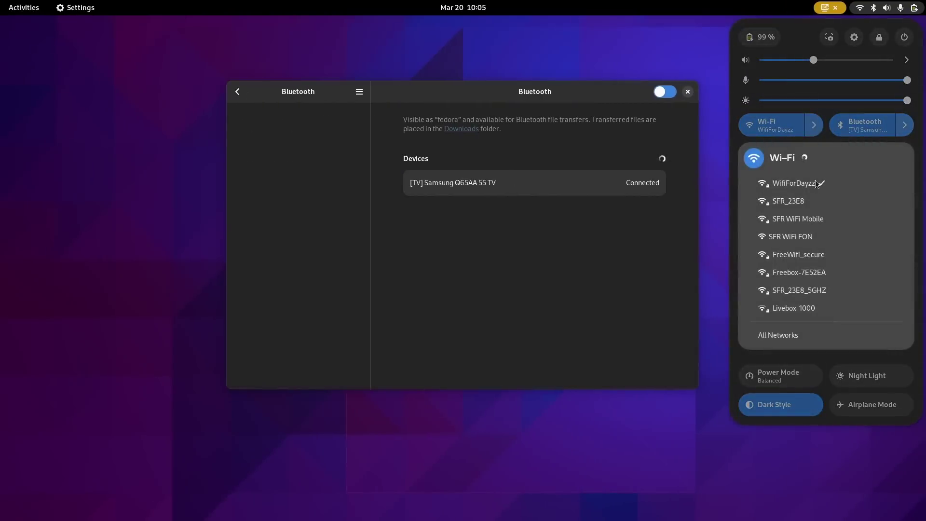
{"action": "left_click", "coordinate": [815, 124]}
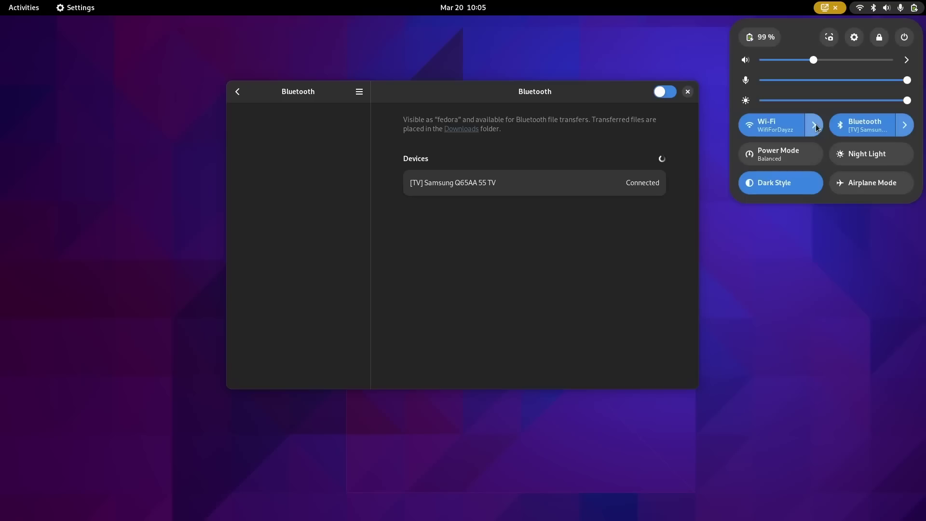
{"action": "left_click", "coordinate": [814, 165]}
{"action": "left_click", "coordinate": [813, 162]}
{"action": "left_click", "coordinate": [813, 164]}
{"action": "left_click", "coordinate": [813, 161]}
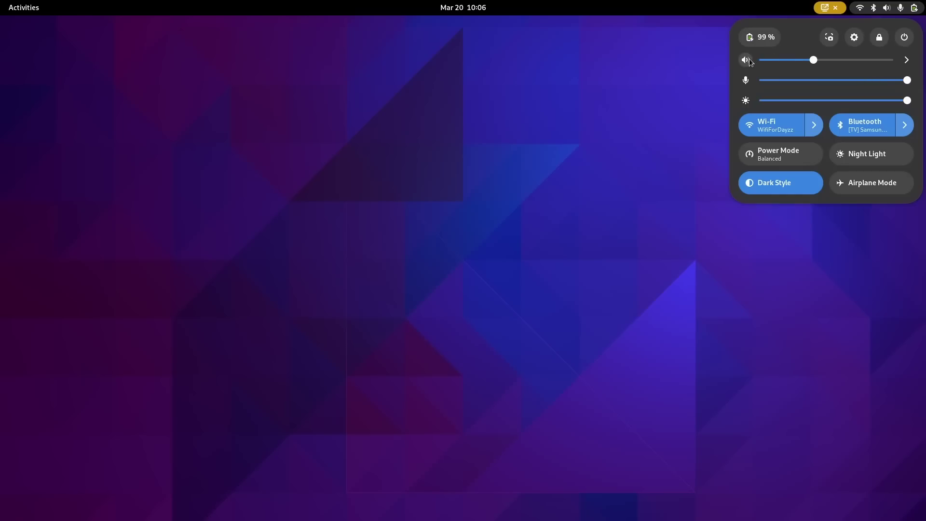
Mute and unmute the volume, view the sound output devices, and close the panel
{"action": "left_click", "coordinate": [746, 60]}
{"action": "left_click", "coordinate": [745, 60]}
{"action": "left_click", "coordinate": [746, 60]}
{"action": "left_click", "coordinate": [746, 59]}
{"action": "left_click", "coordinate": [907, 60]}
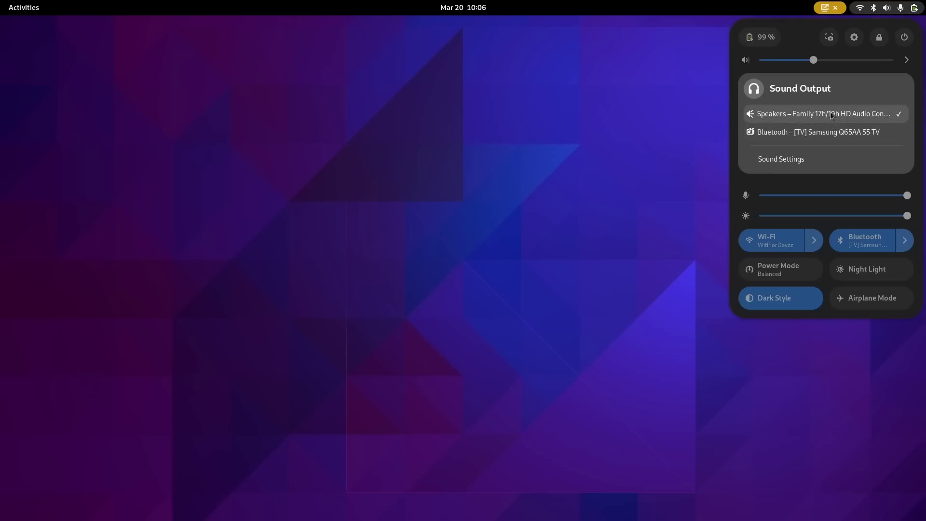
{"action": "left_click", "coordinate": [907, 62]}
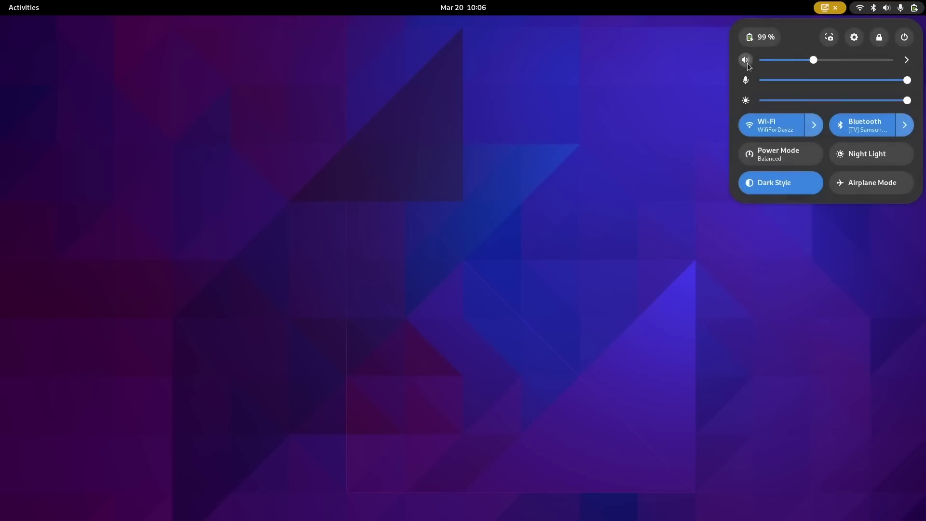
{"action": "left_click", "coordinate": [745, 60]}
{"action": "left_click", "coordinate": [745, 60]}
{"action": "left_click", "coordinate": [547, 313]}
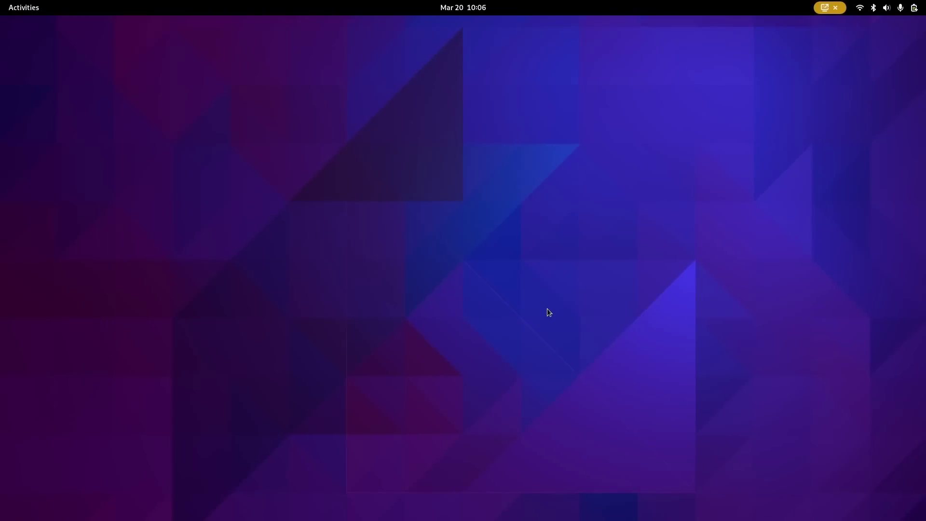
Launch Files at the Home folder and move its window to the screen centre
{"action": "key", "text": "super"}
{"action": "left_click", "coordinate": [393, 491]}
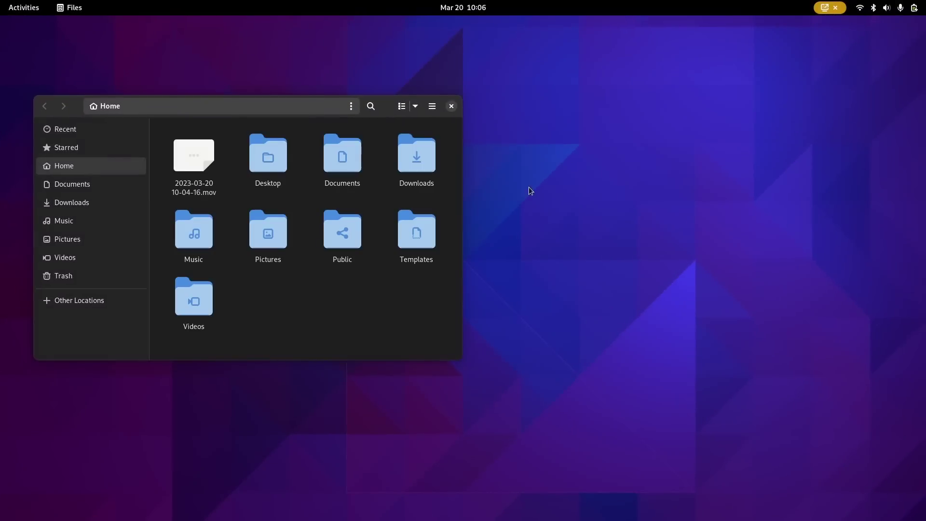
{"action": "left_click_drag", "start_coordinate": [329, 109], "coordinate": [523, 124]}
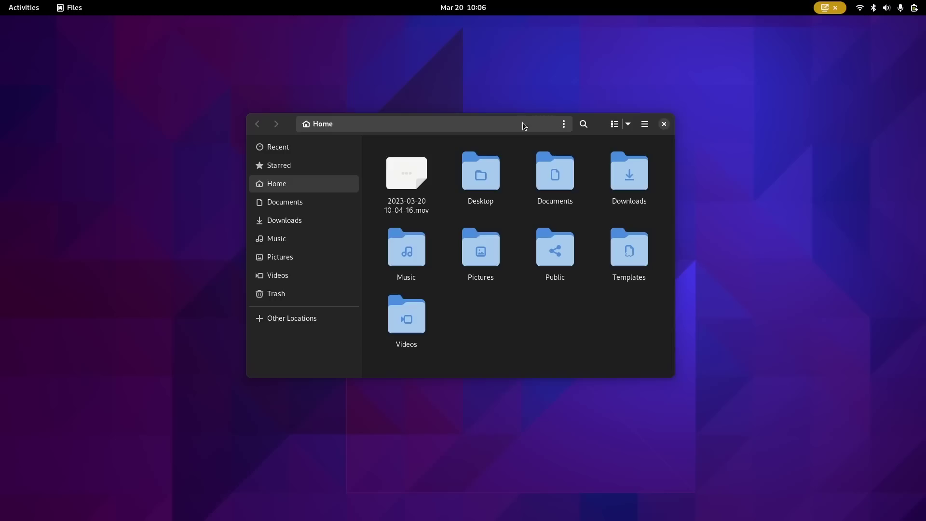
{"action": "left_click", "coordinate": [646, 125]}
{"action": "left_click", "coordinate": [557, 340]}
Move between the first, Files and empty third workspaces using Ctrl+Alt+arrow shortcuts
{"action": "key", "text": "super"}
{"action": "key", "text": "ctrl+alt+Right"}
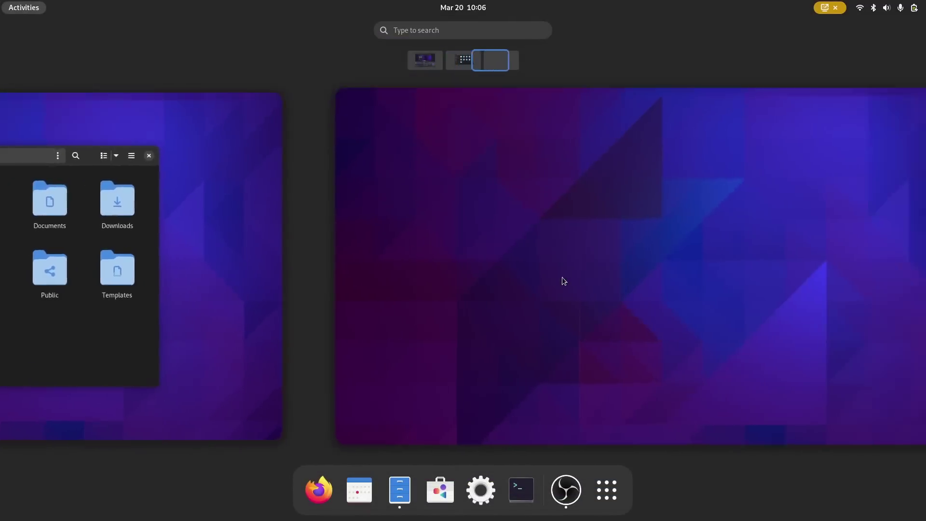
{"action": "key", "text": "ctrl+alt+Left"}
{"action": "key", "text": "ctrl+alt+Left"}
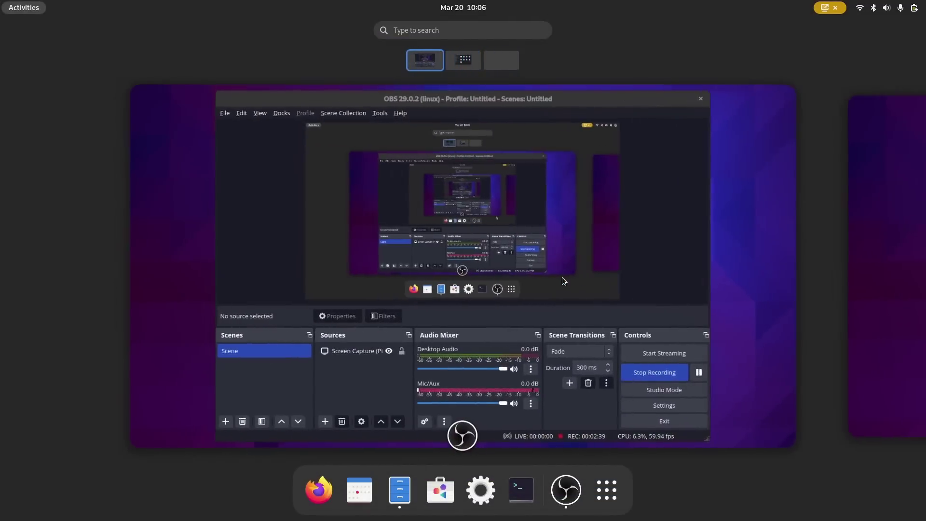
{"action": "key", "text": "ctrl+alt+Right"}
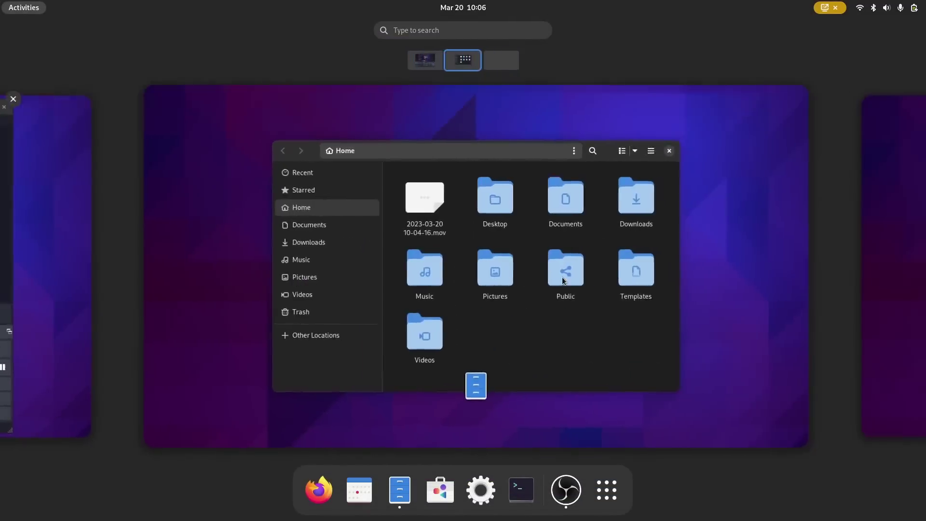
{"action": "key", "text": "ctrl+alt+Right"}
{"action": "key", "text": "ctrl+alt+Left"}
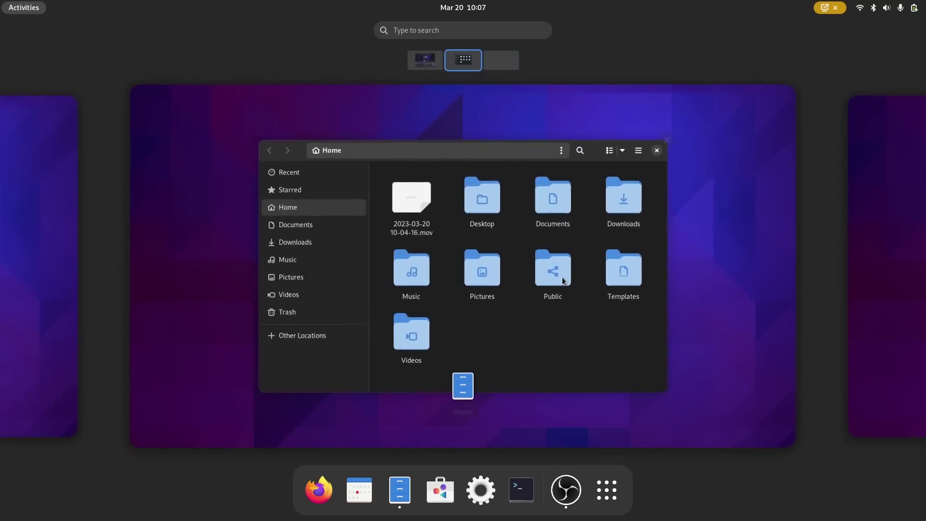
{"action": "key", "text": "super"}
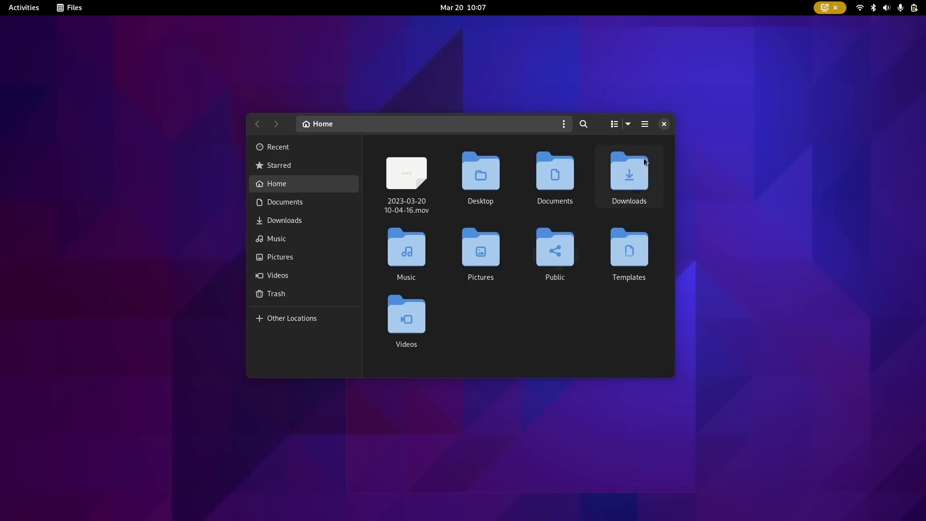
{"action": "key", "text": "ctrl+alt+Right"}
{"action": "key", "text": "super"}
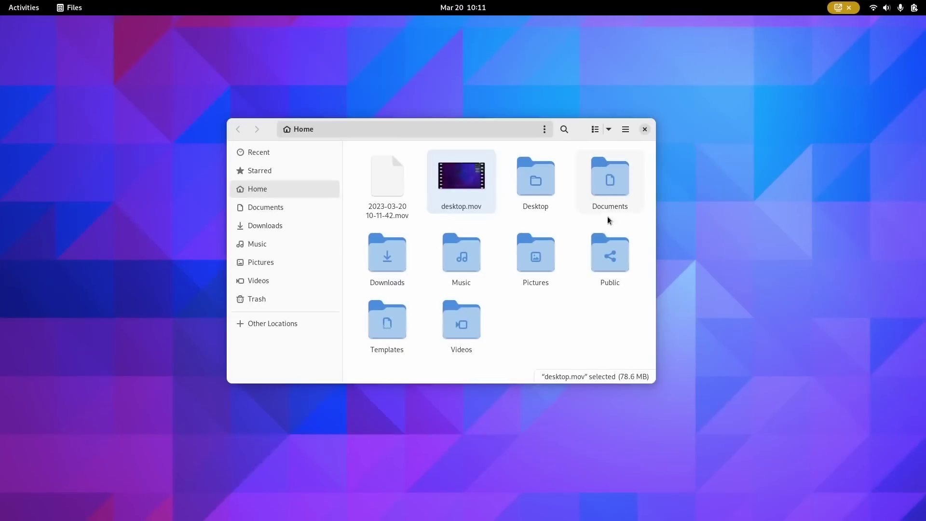
Switch to list view and enable Expandable Folders in List View in Preferences
{"action": "left_click", "coordinate": [594, 129]}
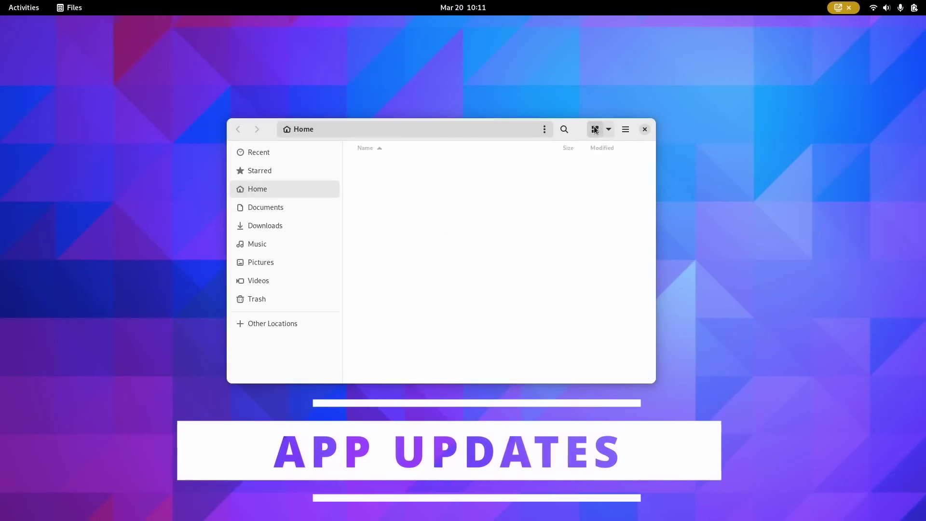
{"action": "left_click", "coordinate": [625, 129]}
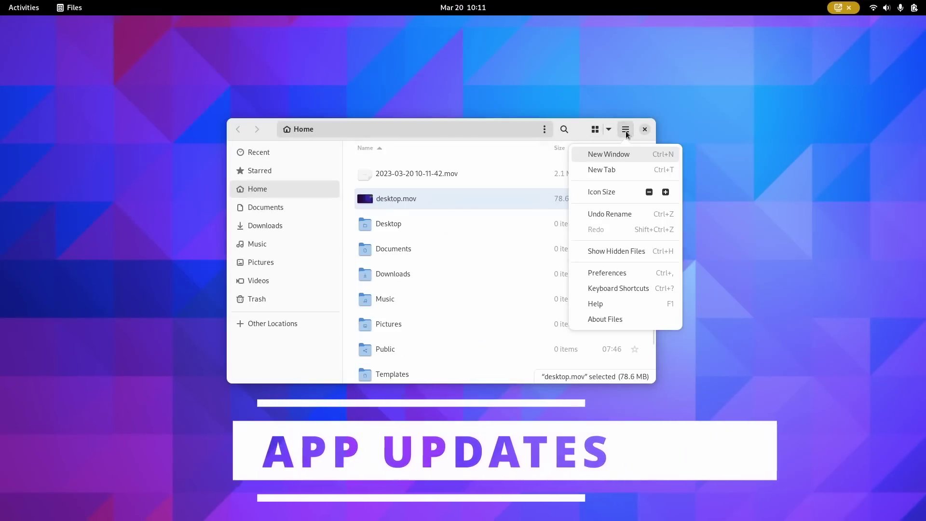
{"action": "left_click", "coordinate": [607, 273]}
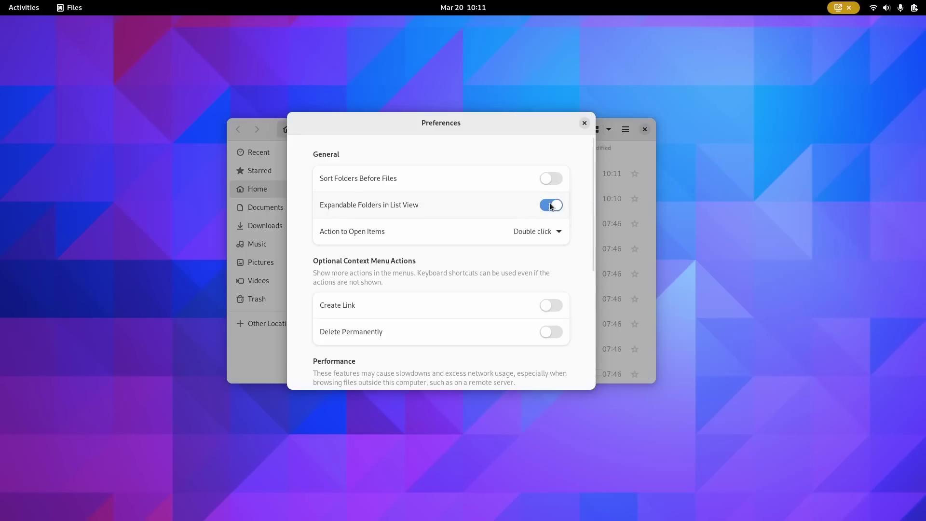
{"action": "left_click", "coordinate": [584, 123]}
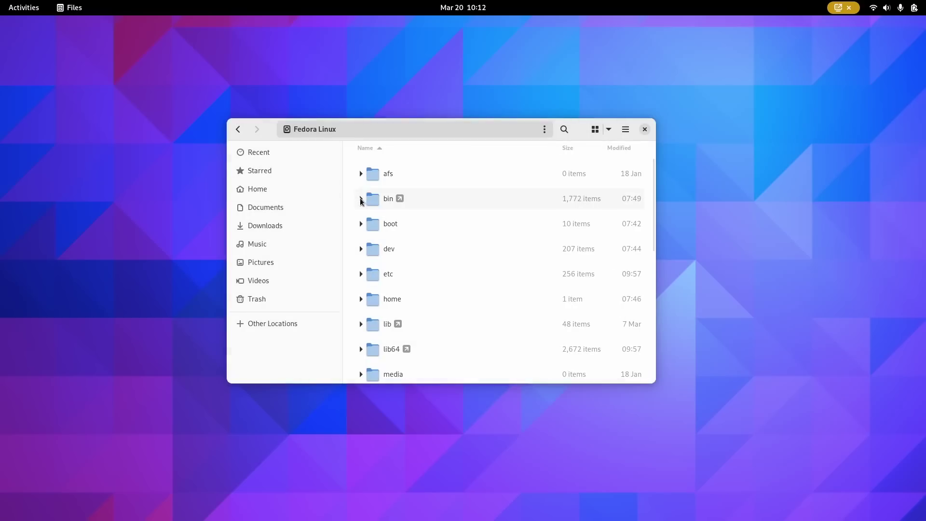
Expand and collapse the bin and dev folders inline, ending with etc expanded
{"action": "left_click", "coordinate": [363, 227]}
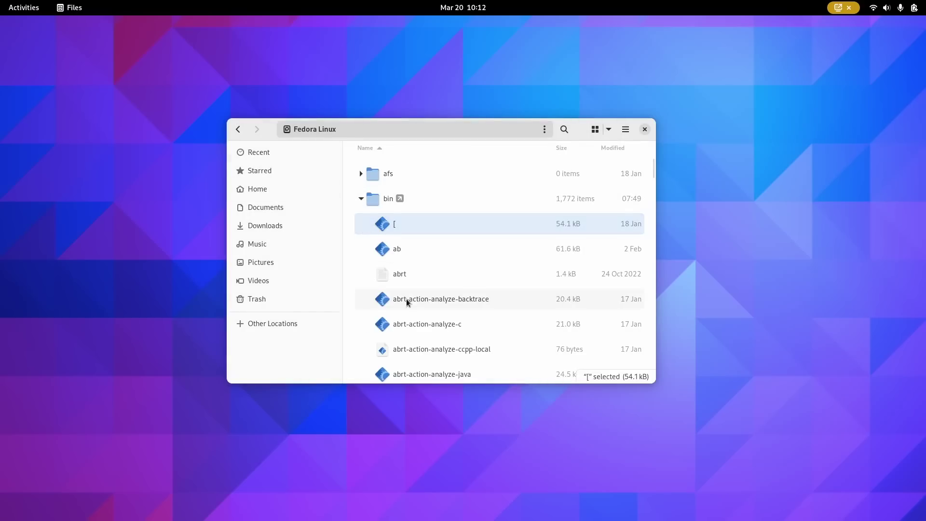
{"action": "scroll", "coordinate": [407, 302], "scroll_direction": "down", "scroll_amount": 15}
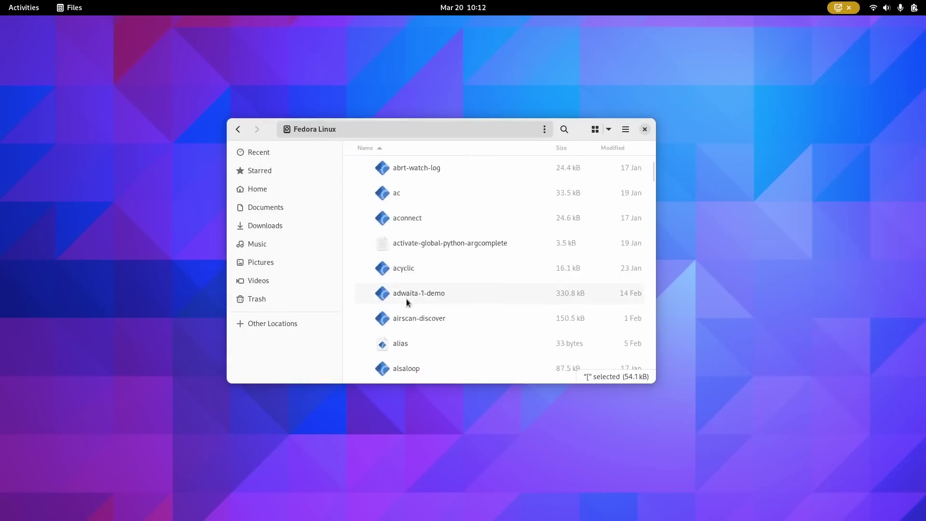
{"action": "scroll", "coordinate": [406, 302], "scroll_direction": "up", "scroll_amount": 15}
{"action": "left_click", "coordinate": [361, 193]}
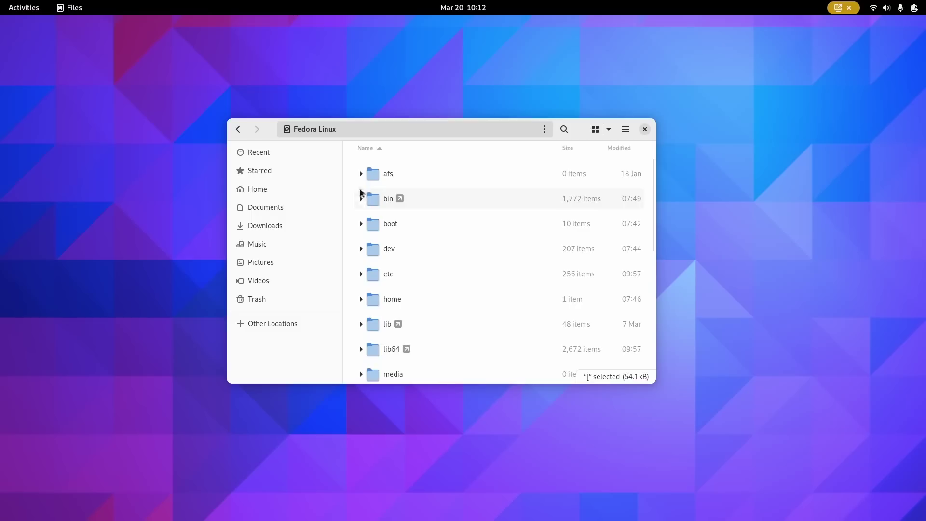
{"action": "left_click", "coordinate": [361, 180]}
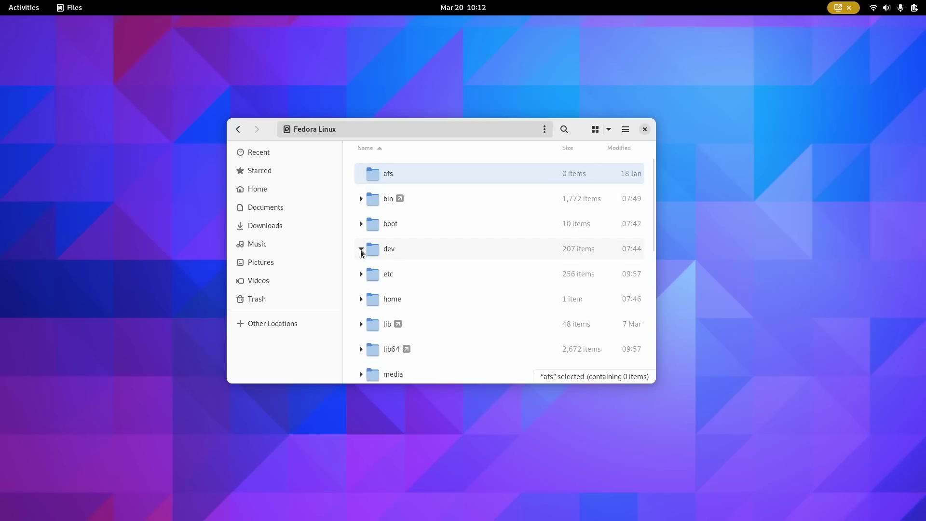
{"action": "left_click", "coordinate": [361, 249]}
{"action": "left_click", "coordinate": [361, 249]}
{"action": "left_click", "coordinate": [361, 249]}
{"action": "left_click", "coordinate": [360, 273]}
{"action": "scroll", "coordinate": [384, 310], "scroll_direction": "down", "scroll_amount": 10}
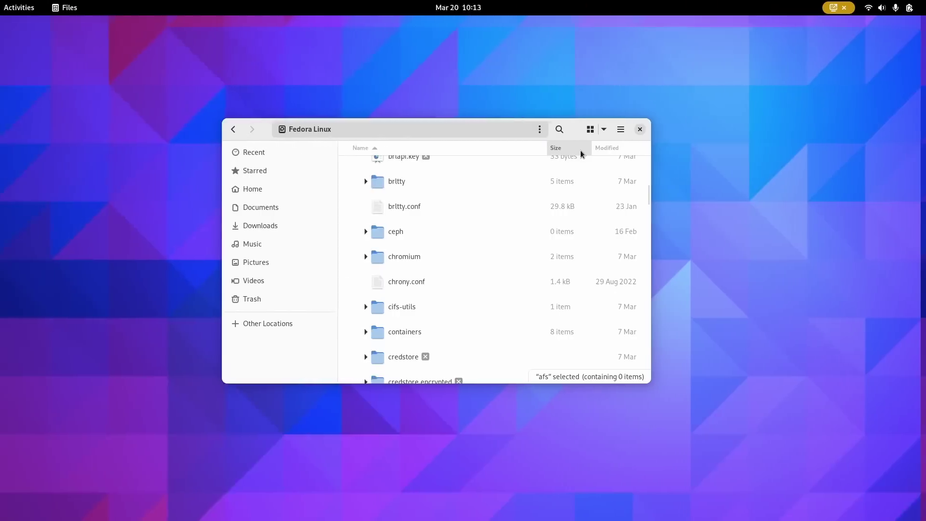
{"action": "key", "text": "ctrl+t"}
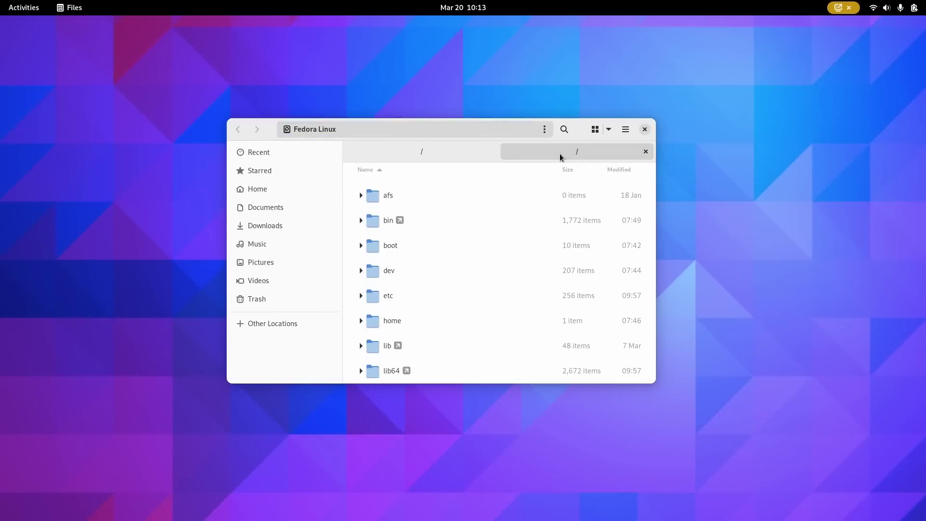
{"action": "right_click", "coordinate": [561, 157]}
{"action": "left_click", "coordinate": [603, 180]}
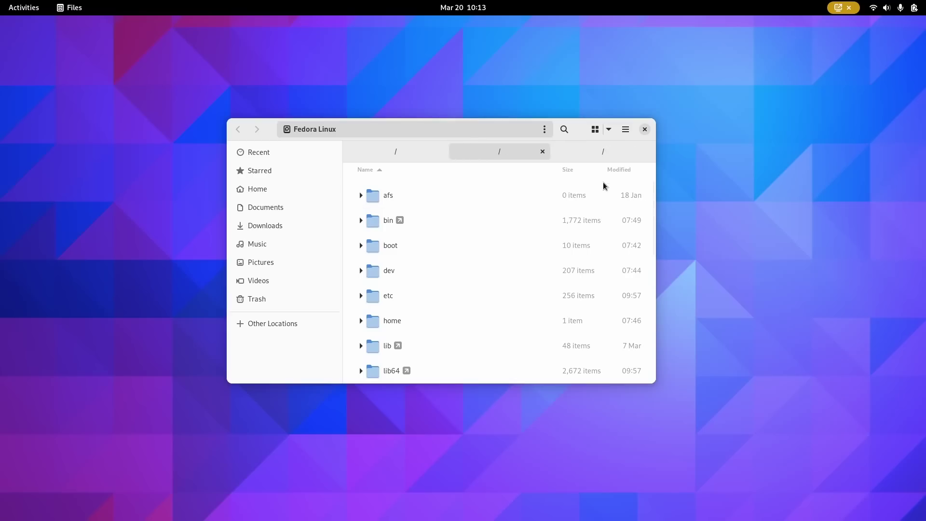
{"action": "right_click", "coordinate": [524, 159]}
{"action": "left_click", "coordinate": [562, 204]}
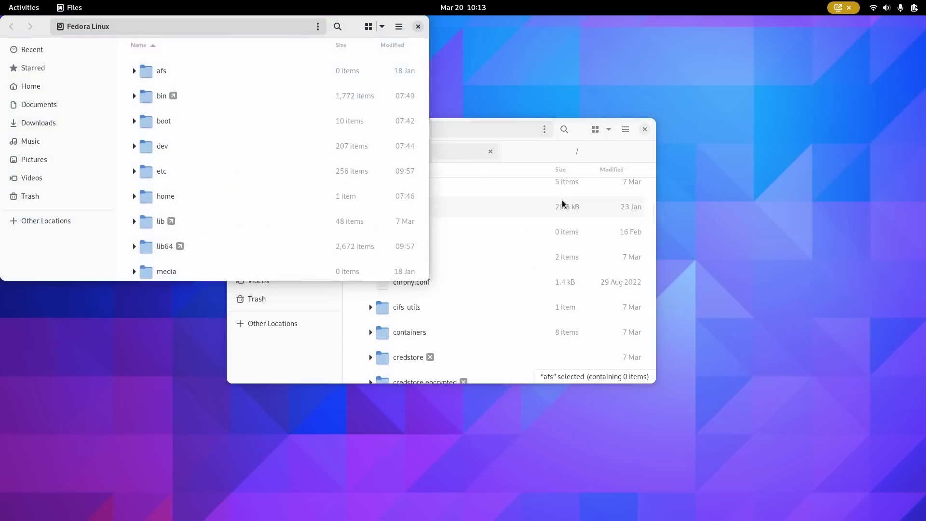
{"action": "left_click_drag", "start_coordinate": [348, 26], "coordinate": [390, 130]}
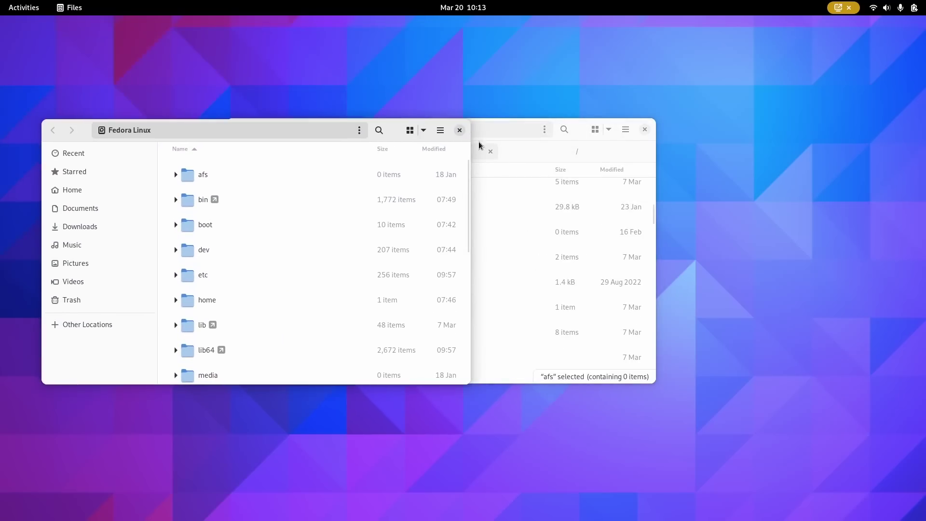
{"action": "left_click", "coordinate": [460, 130]}
{"action": "right_click", "coordinate": [545, 155]}
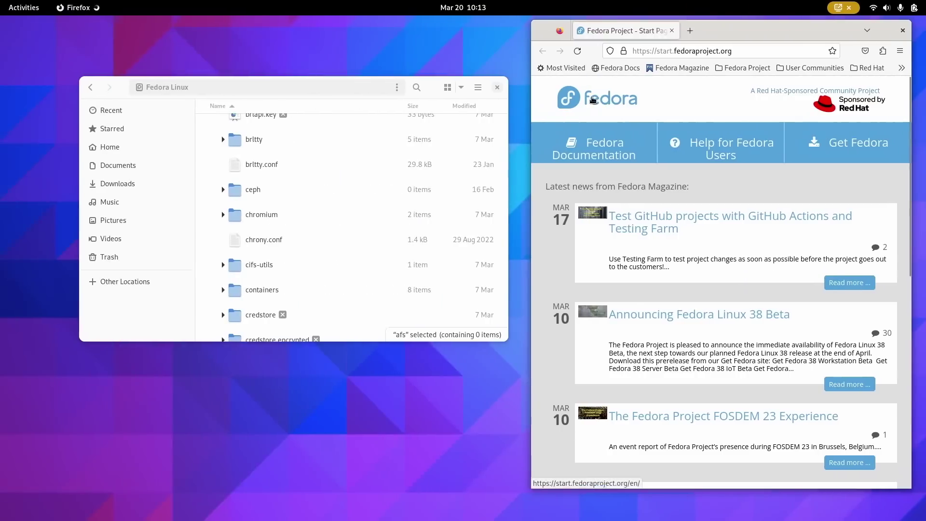
Copy the Fedora logo from Firefox and paste it into Documents as Pasted image.png
{"action": "right_click", "coordinate": [593, 99]}
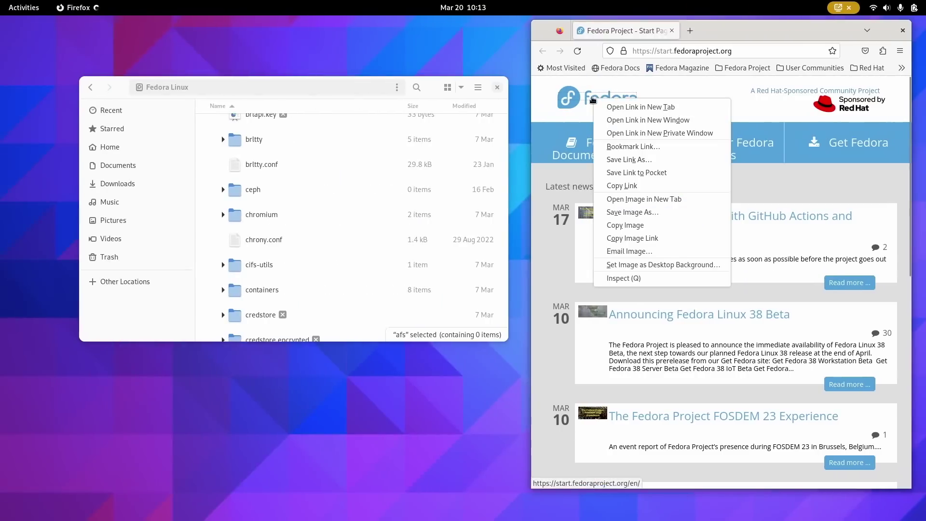
{"action": "left_click", "coordinate": [647, 226]}
{"action": "left_click", "coordinate": [130, 165]}
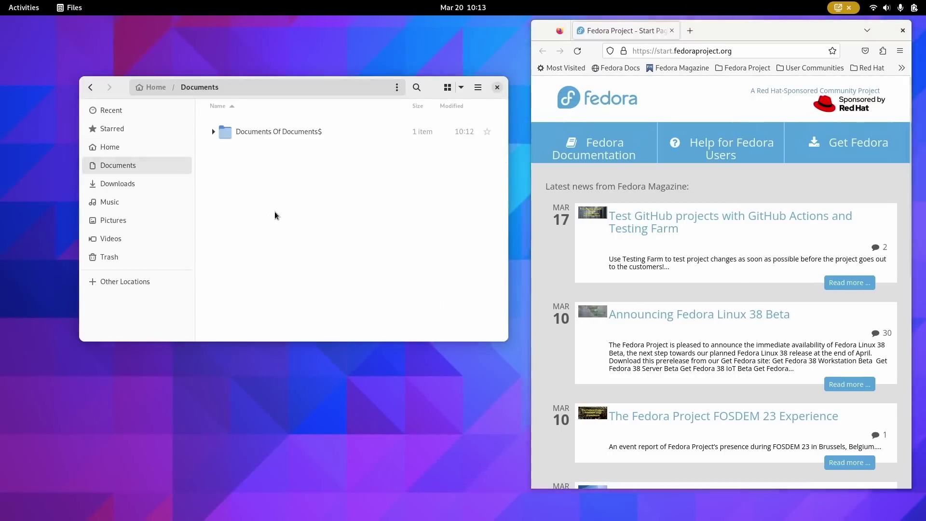
{"action": "right_click", "coordinate": [276, 215]}
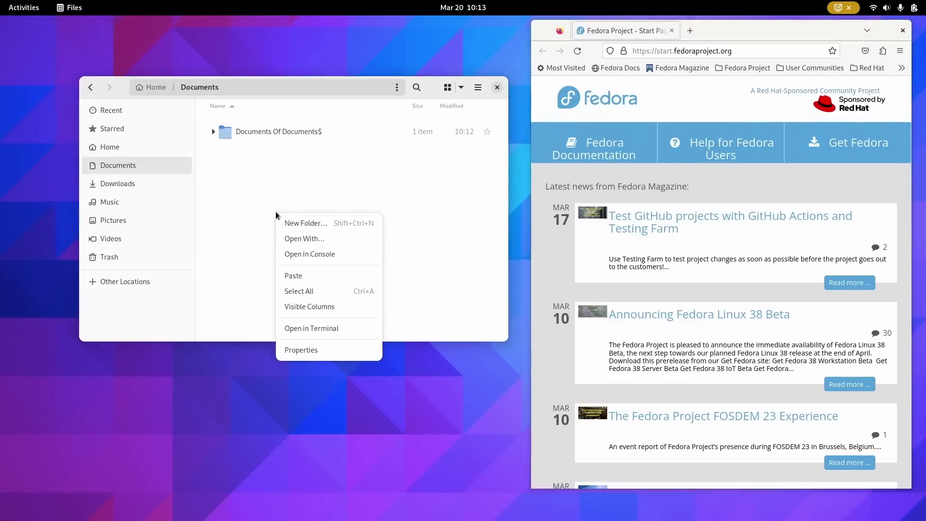
{"action": "left_click", "coordinate": [312, 282]}
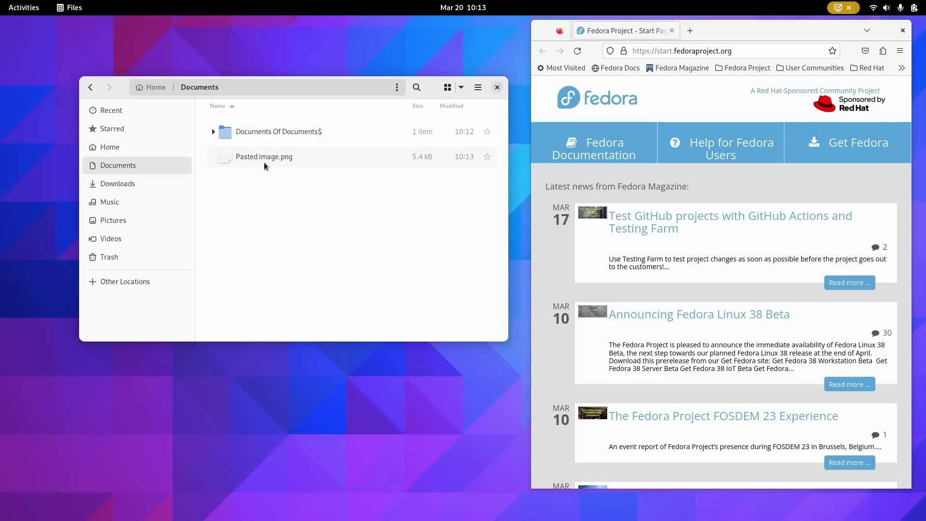
Open Pasted image.png in Image Viewer, moving and enlarging the viewer window
{"action": "double_click", "coordinate": [248, 159]}
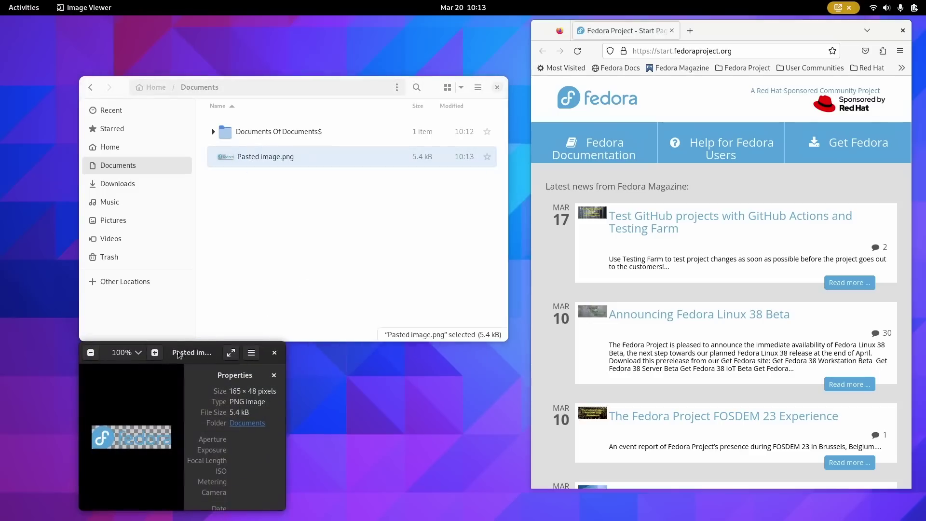
{"action": "left_click_drag", "start_coordinate": [179, 355], "coordinate": [292, 22]}
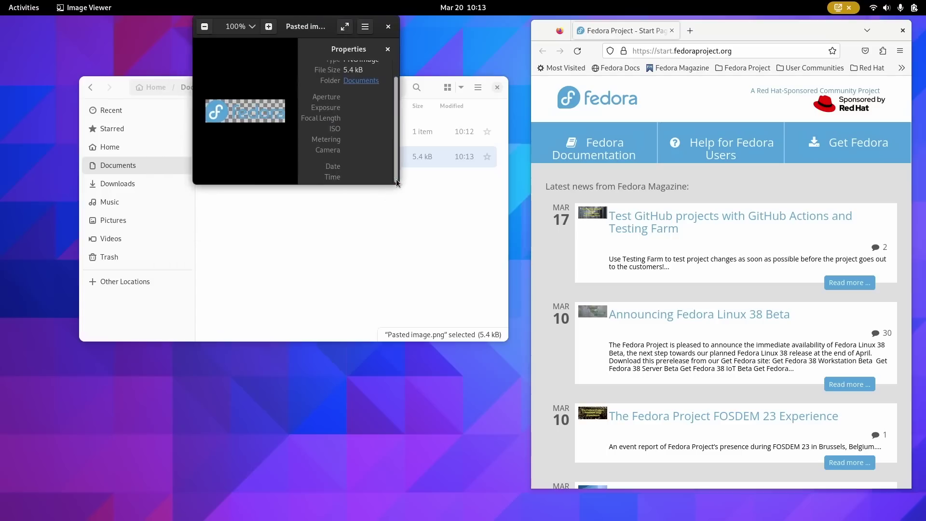
{"action": "left_click_drag", "start_coordinate": [397, 183], "coordinate": [556, 384]}
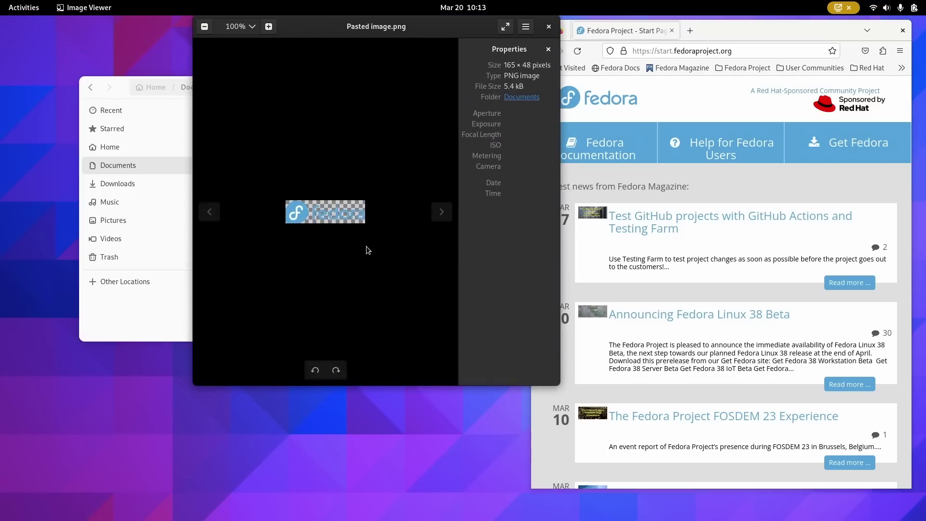
{"action": "scroll", "coordinate": [366, 246], "scroll_direction": "up", "scroll_amount": 5}
{"action": "scroll", "coordinate": [366, 246], "scroll_direction": "up", "scroll_amount": 2}
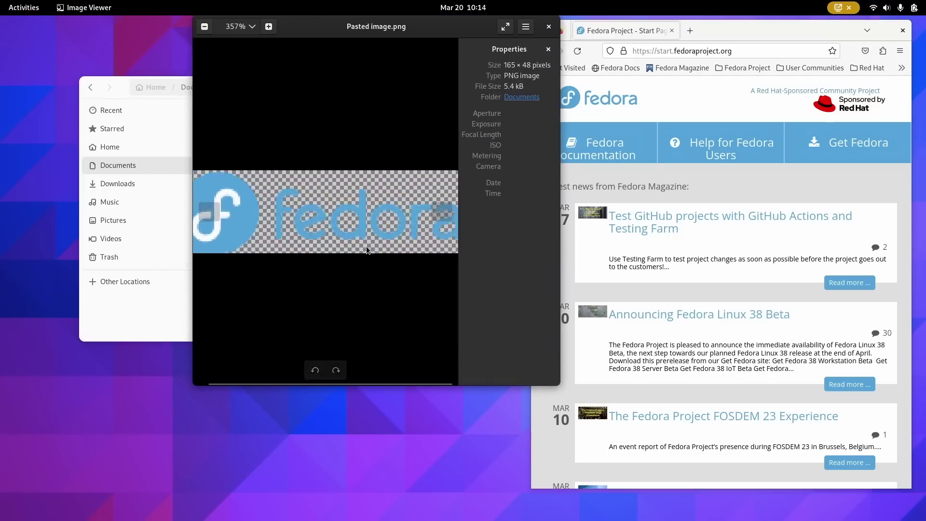
{"action": "scroll", "coordinate": [366, 246], "scroll_direction": "down", "scroll_amount": 1}
{"action": "scroll", "coordinate": [366, 246], "scroll_direction": "up", "scroll_amount": 1}
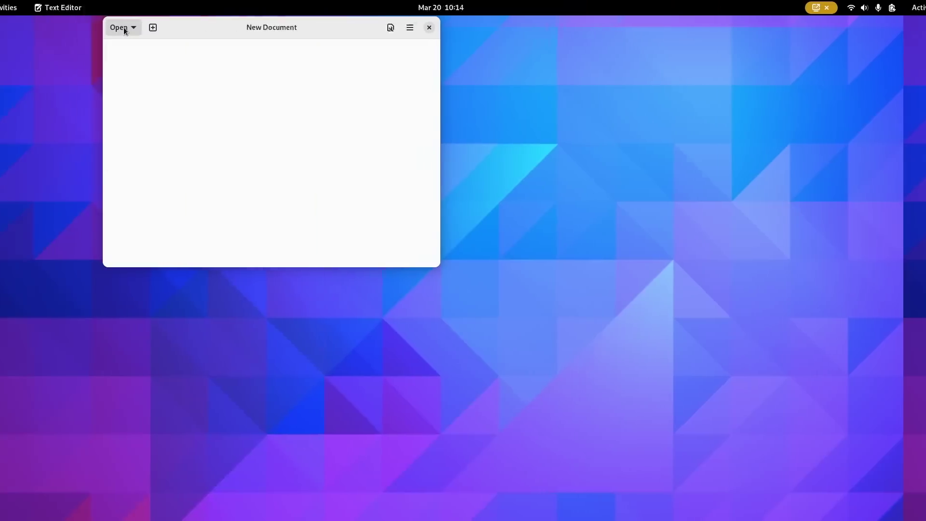
Bring up Text Editor's file chooser in grid view and go to Documents
{"action": "left_click", "coordinate": [121, 28]}
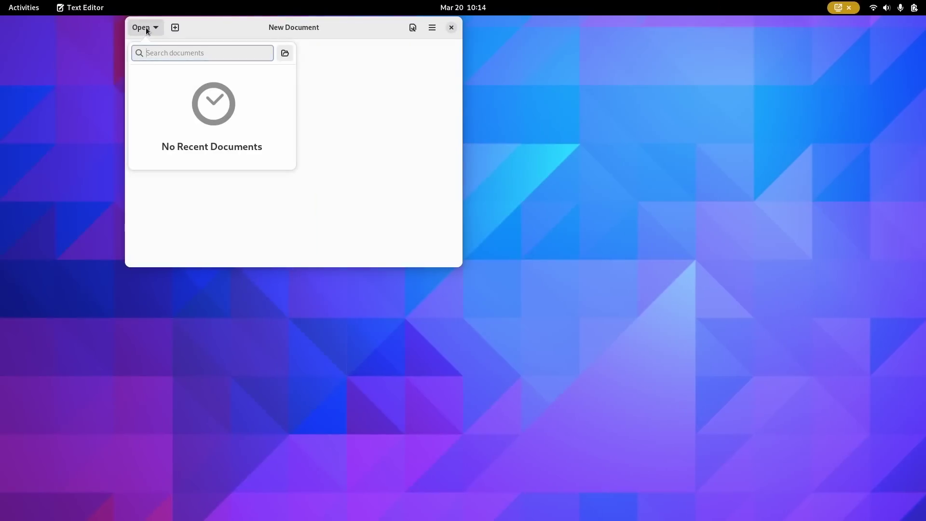
{"action": "left_click", "coordinate": [286, 54]}
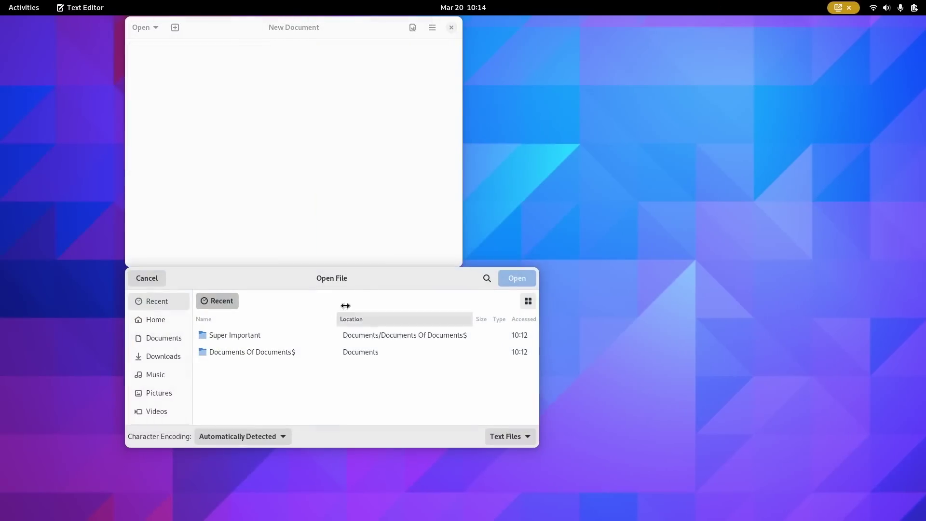
{"action": "left_click_drag", "start_coordinate": [369, 276], "coordinate": [412, 154]}
{"action": "left_click", "coordinate": [577, 195]}
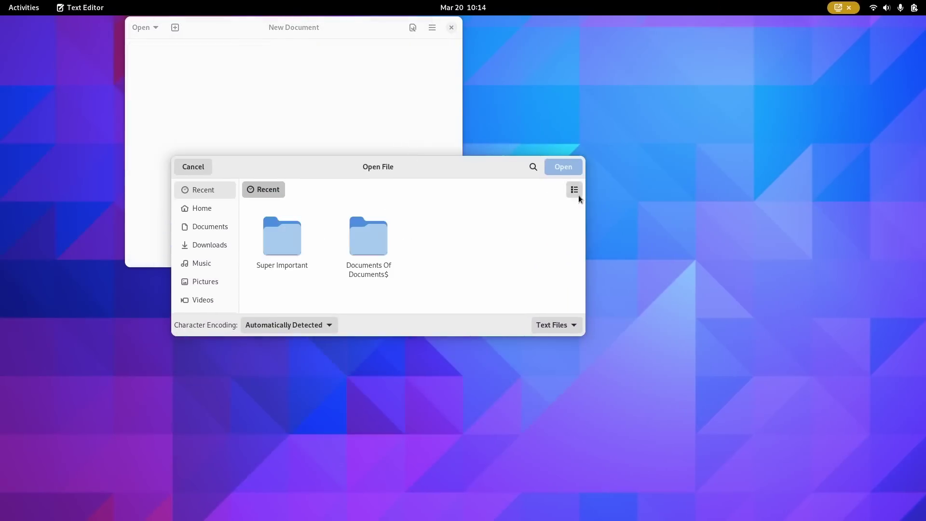
{"action": "left_click", "coordinate": [212, 234]}
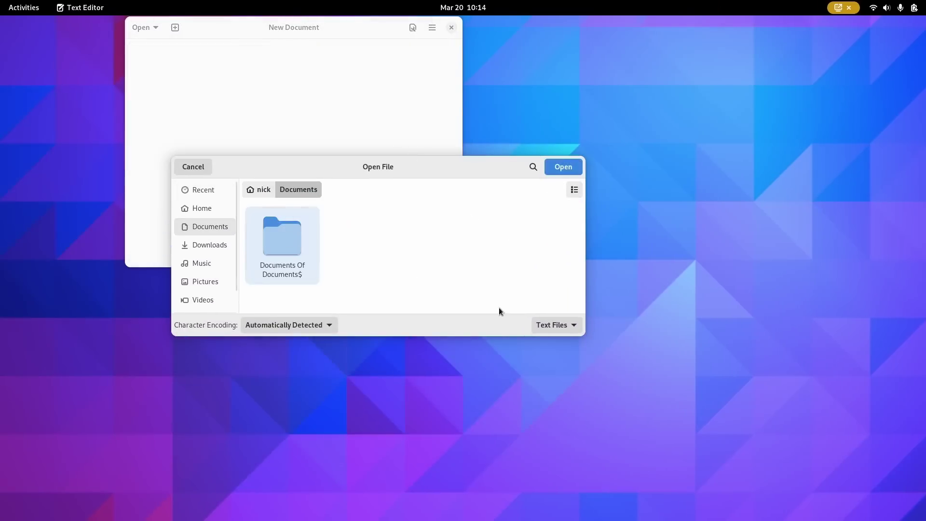
{"action": "left_click_drag", "start_coordinate": [585, 335], "coordinate": [615, 442]}
Show All Files, select Pasted image.png, and toggle between list and grid views
{"action": "left_click", "coordinate": [603, 463]}
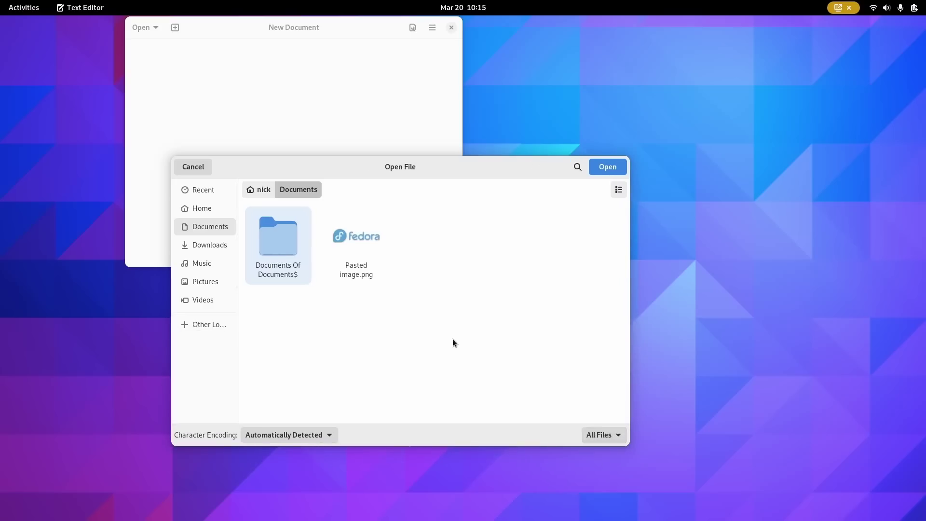
{"action": "left_click", "coordinate": [369, 244]}
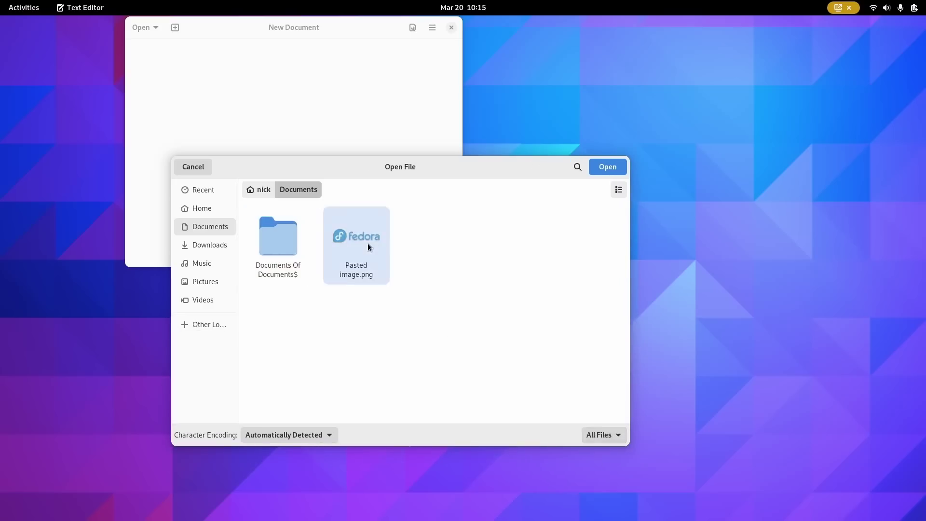
{"action": "left_click", "coordinate": [618, 190]}
{"action": "left_click", "coordinate": [618, 190]}
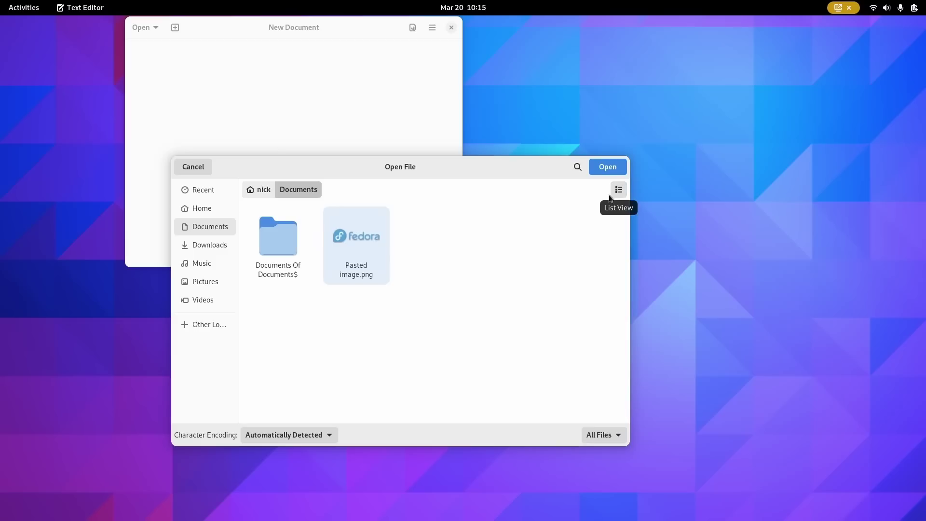
{"action": "left_click", "coordinate": [309, 237]}
{"action": "left_click", "coordinate": [358, 238]}
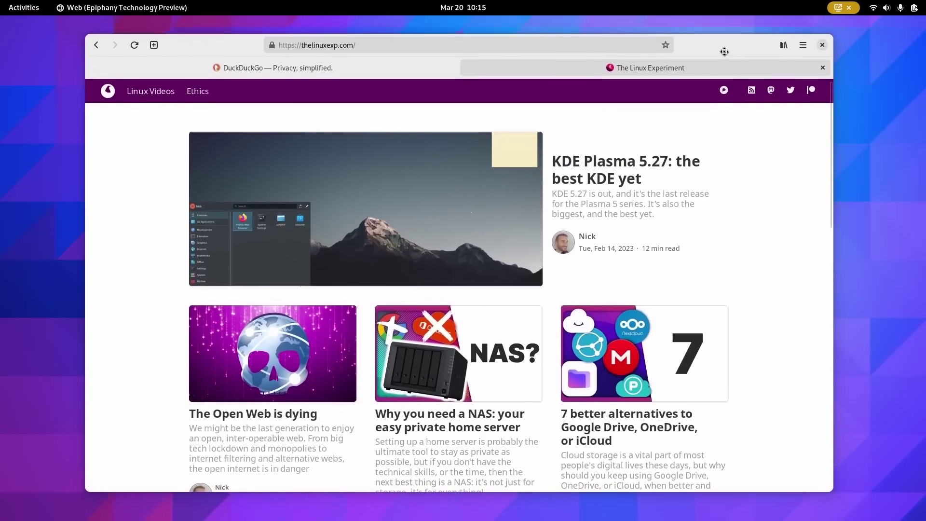
View the About Web window from the browser menu, scroll through it, and close it
{"action": "left_click_drag", "start_coordinate": [725, 52], "coordinate": [728, 58]}
{"action": "left_click", "coordinate": [807, 54]}
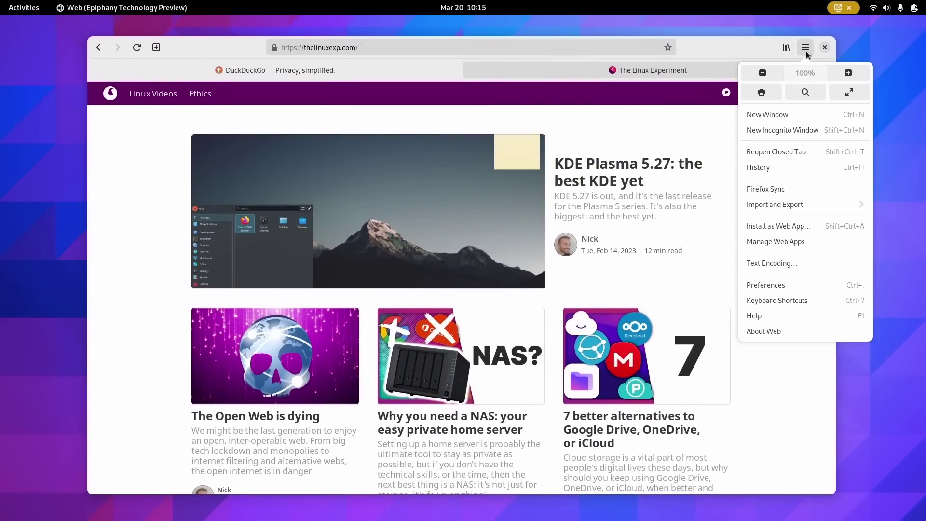
{"action": "left_click", "coordinate": [780, 331]}
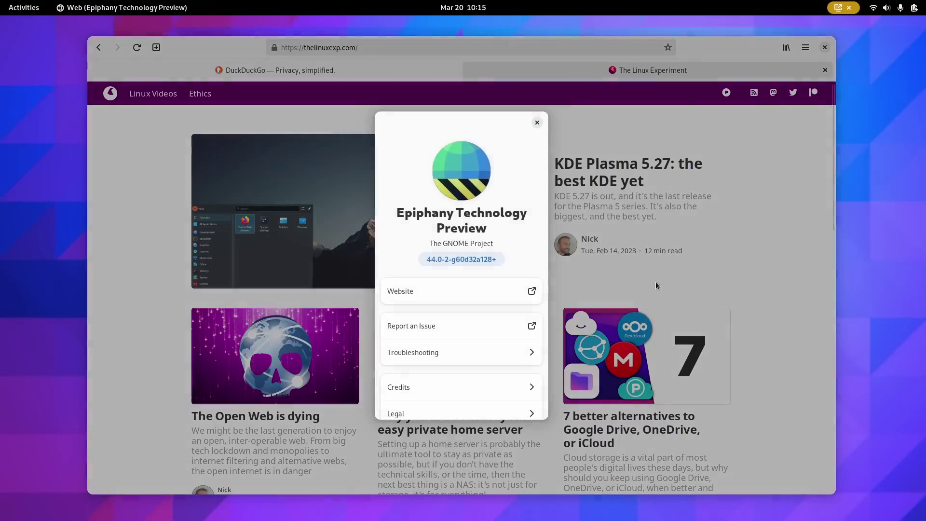
{"action": "scroll", "coordinate": [476, 297], "scroll_direction": "down", "scroll_amount": 1}
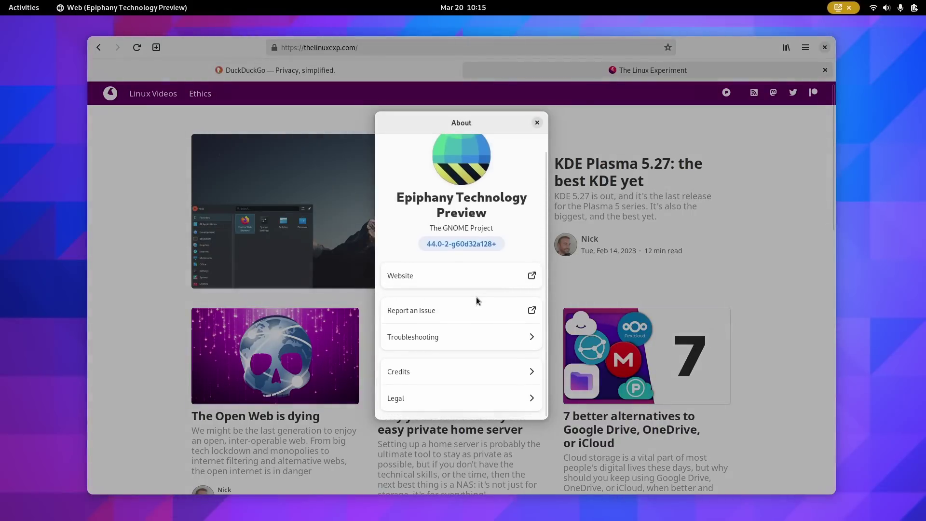
{"action": "scroll", "coordinate": [476, 297], "scroll_direction": "up", "scroll_amount": 1}
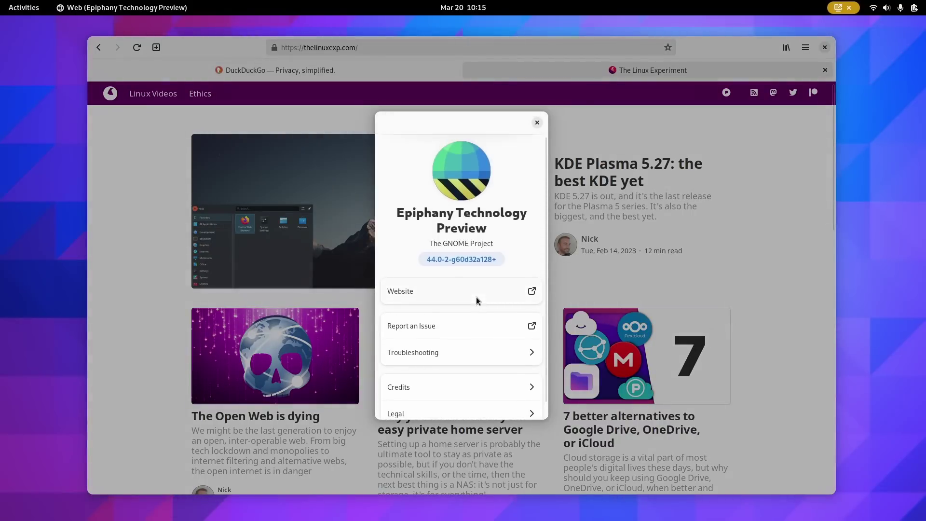
{"action": "left_click", "coordinate": [537, 123]}
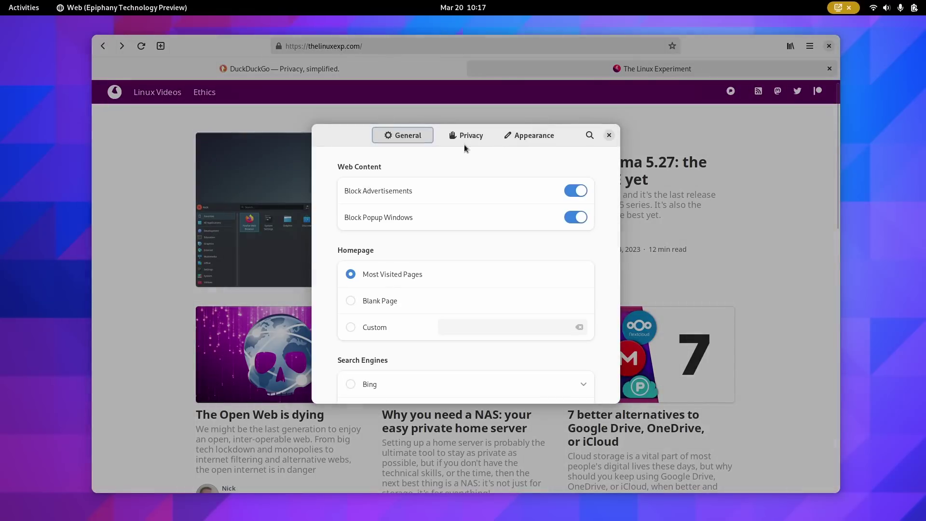
Review the General and Privacy preferences, then duplicate The Linux Experiment tab and switch to the copy
{"action": "scroll", "coordinate": [448, 264], "scroll_direction": "down", "scroll_amount": 3}
{"action": "scroll", "coordinate": [448, 264], "scroll_direction": "down", "scroll_amount": 7}
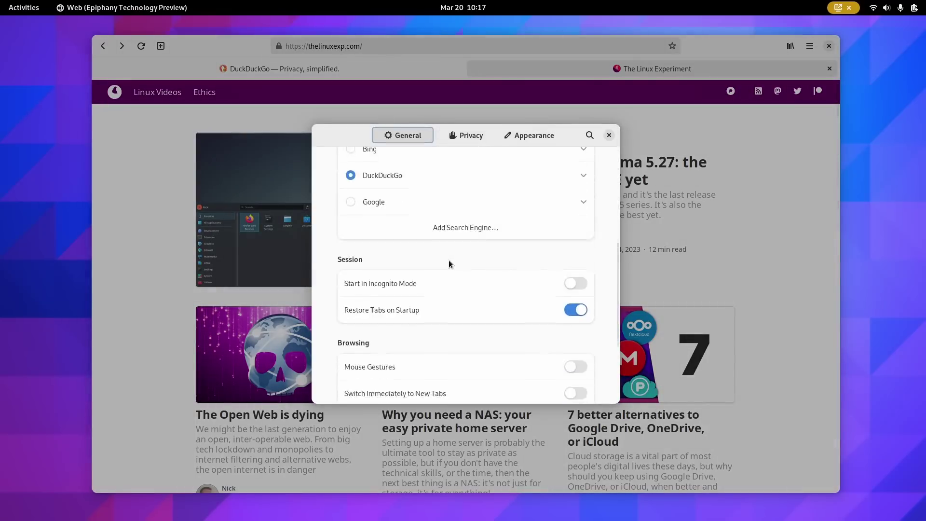
{"action": "scroll", "coordinate": [449, 264], "scroll_direction": "down", "scroll_amount": 1}
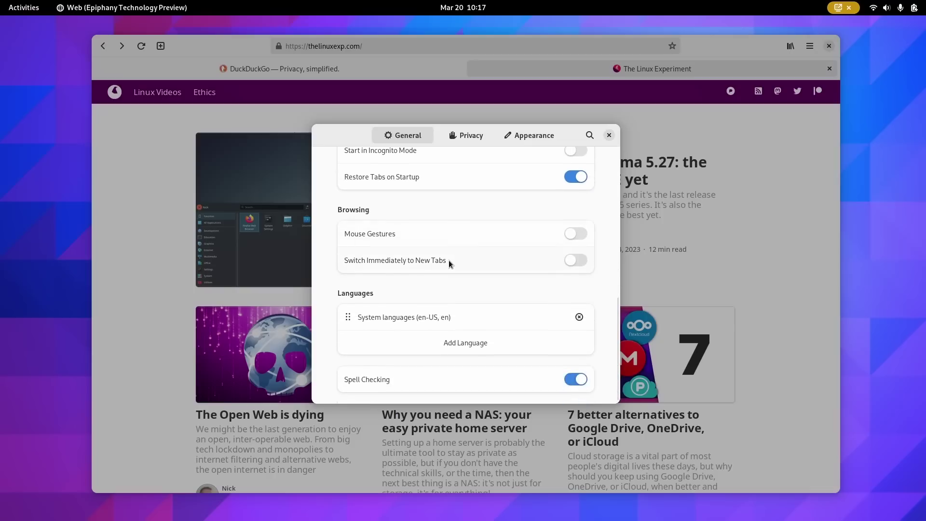
{"action": "scroll", "coordinate": [449, 259], "scroll_direction": "up", "scroll_amount": 10}
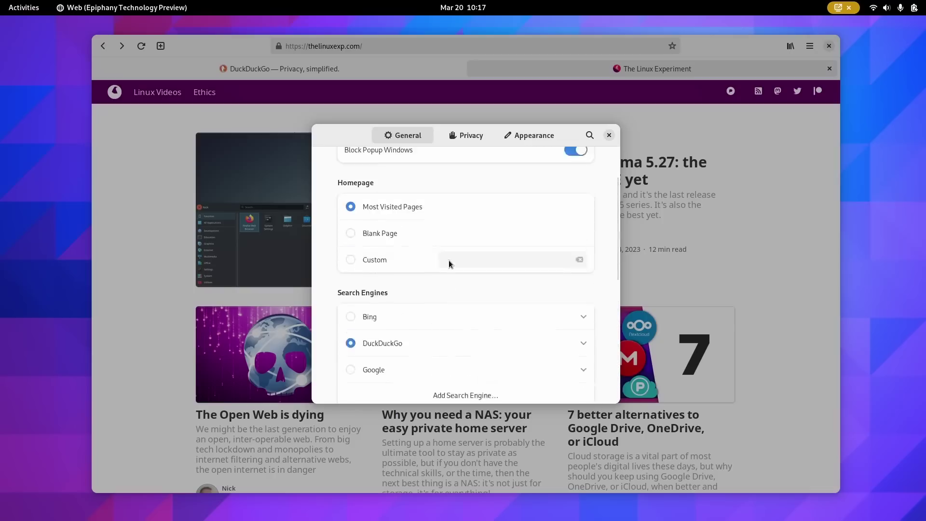
{"action": "left_click", "coordinate": [471, 135]}
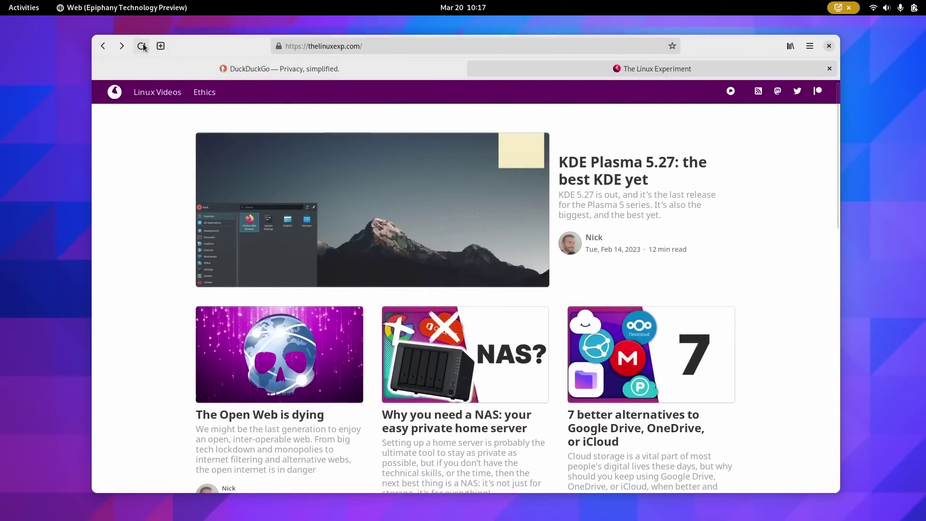
{"action": "middle_click", "coordinate": [143, 47]}
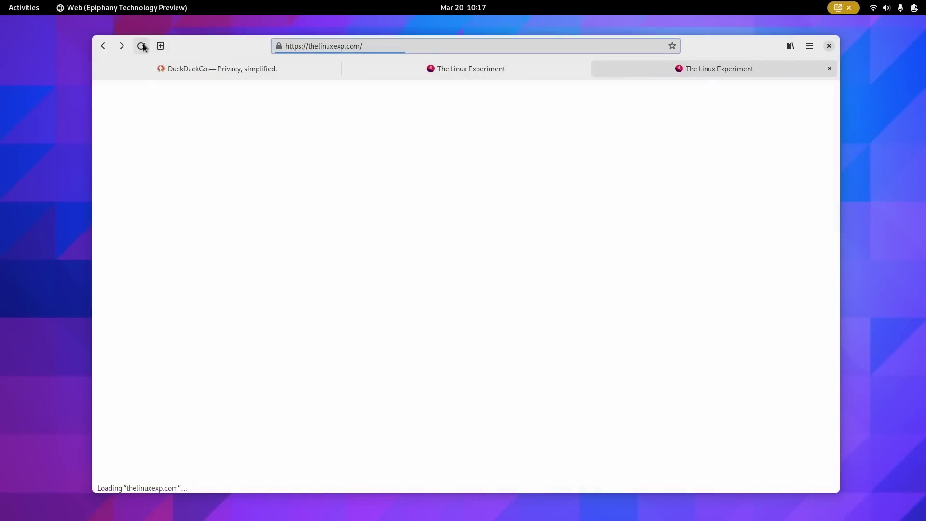
{"action": "left_click", "coordinate": [647, 72]}
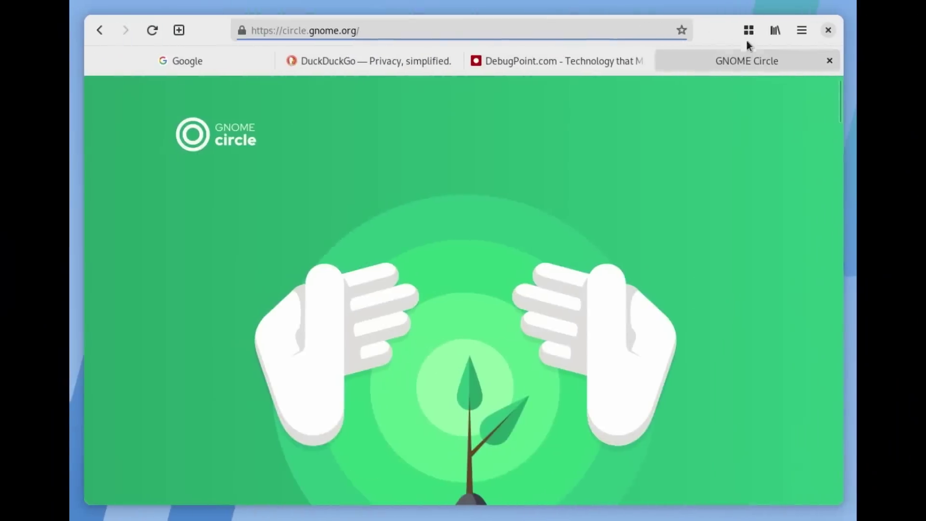
Search the tab overview for 'duc', then change the search to 'deb' to show only DebugPoint
{"action": "left_click", "coordinate": [749, 30]}
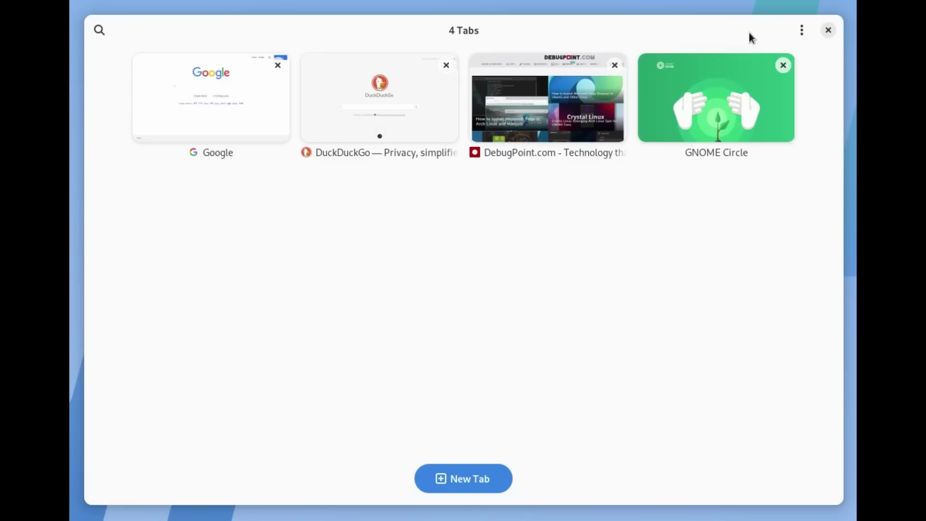
{"action": "left_click", "coordinate": [99, 32]}
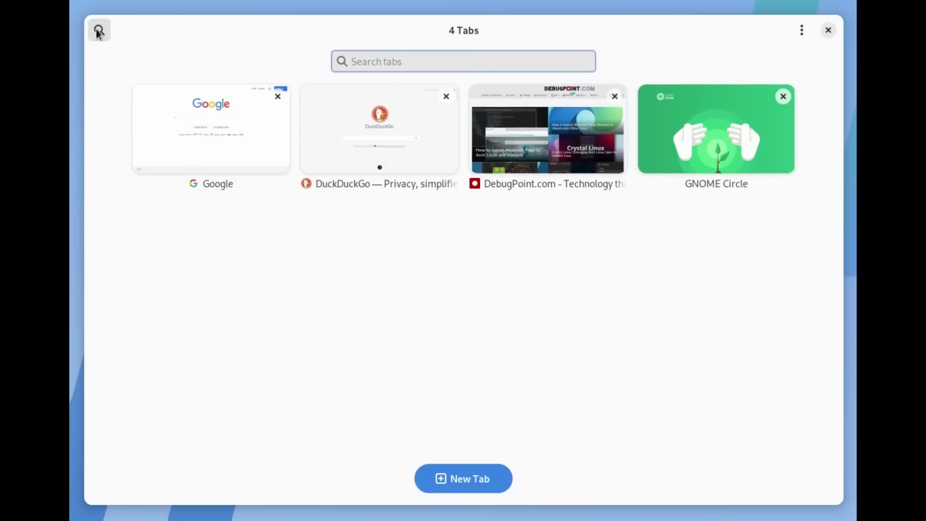
{"action": "type", "text": "duck"}
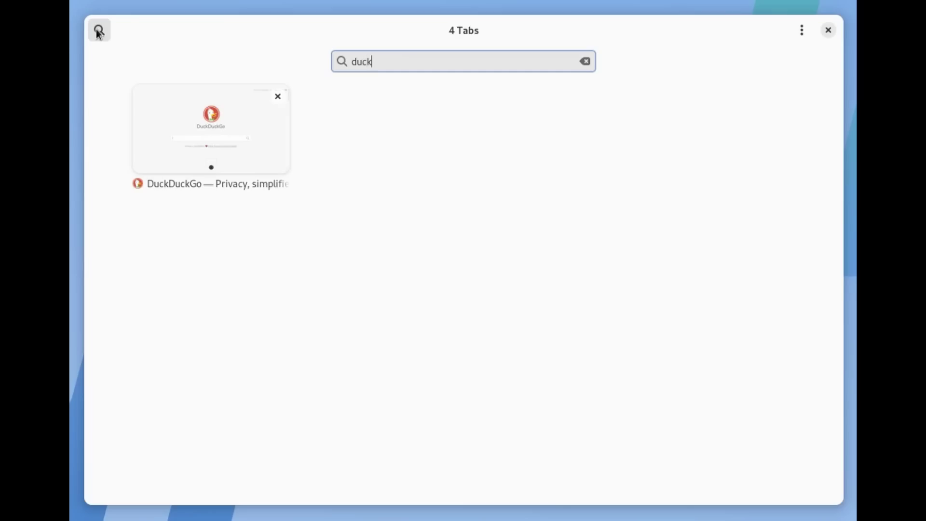
{"action": "key", "text": "BackSpace"}
{"action": "key", "text": "BackSpace"}
{"action": "type", "text": "de"}
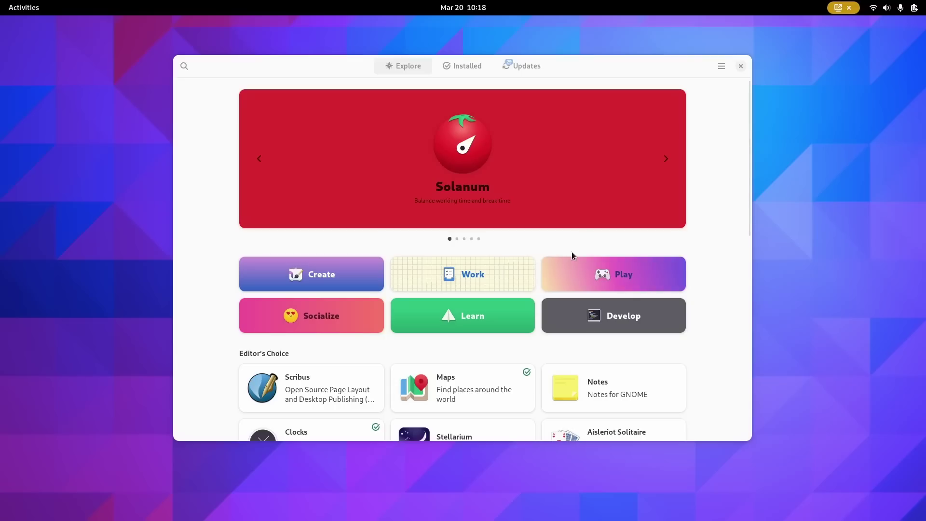
Turn on Show Only Free Apps in GNOME Software's Preferences
{"action": "left_click", "coordinate": [720, 67]}
{"action": "left_click", "coordinate": [713, 107]}
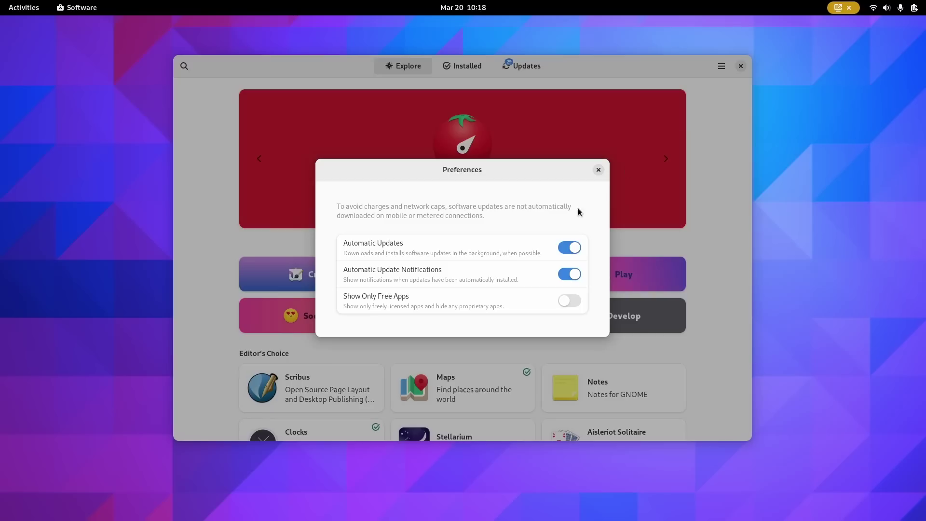
{"action": "left_click", "coordinate": [568, 300]}
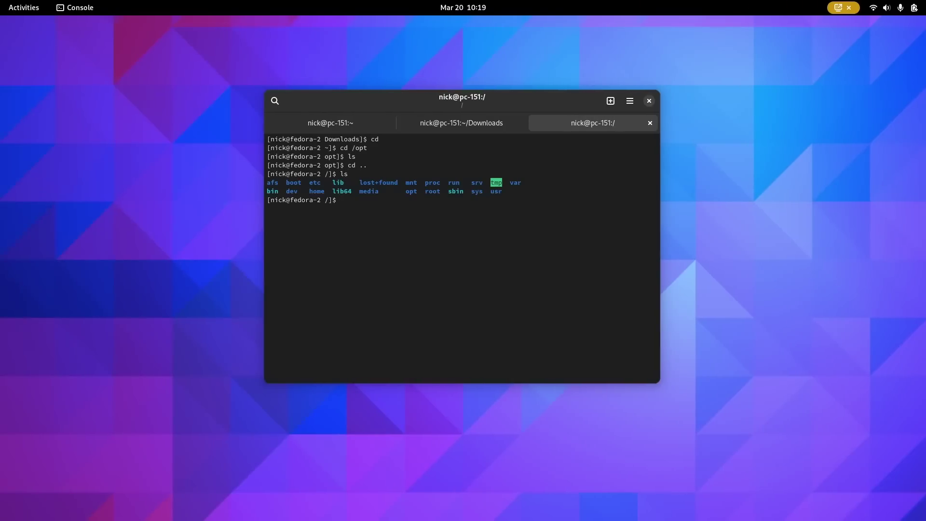
{"action": "key", "text": "ctrl+shift+o"}
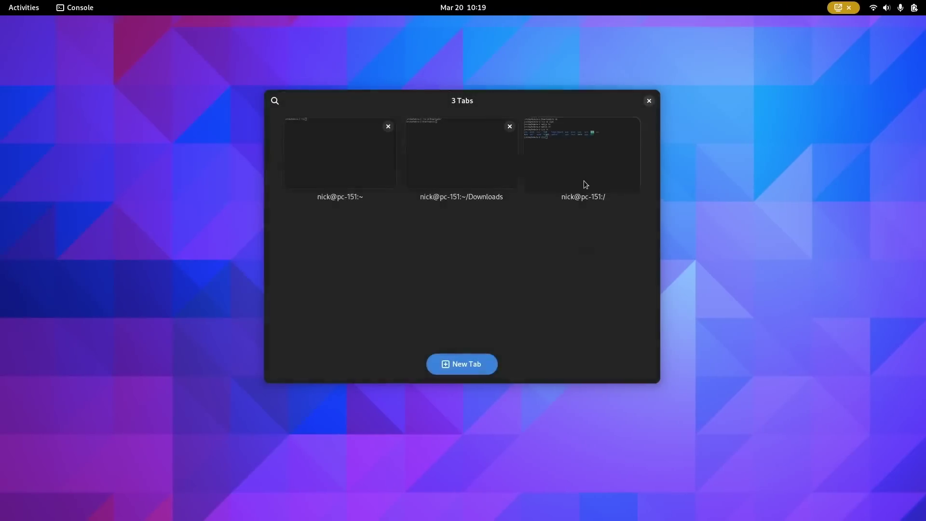
{"action": "left_click", "coordinate": [474, 174]}
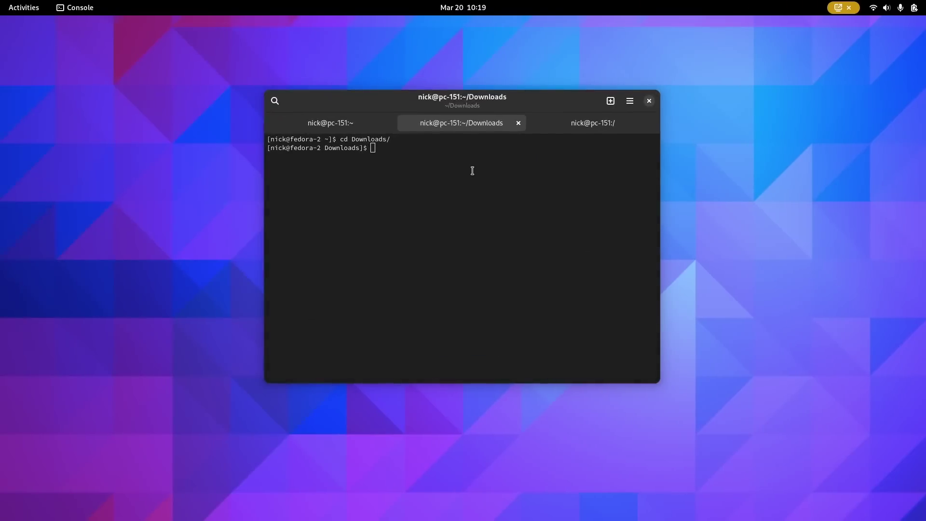
{"action": "key", "text": "ctrl+shift+o"}
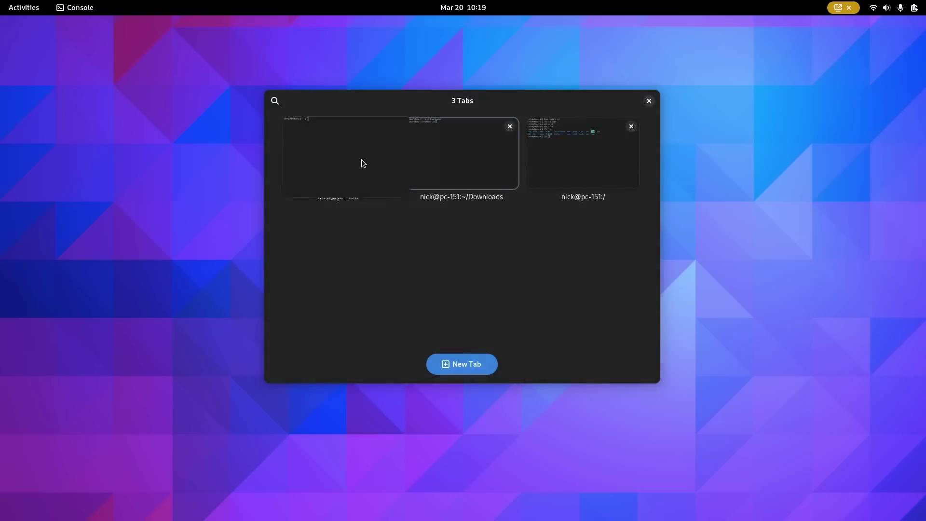
{"action": "left_click", "coordinate": [361, 160]}
{"action": "key", "text": "ctrl+shift+o"}
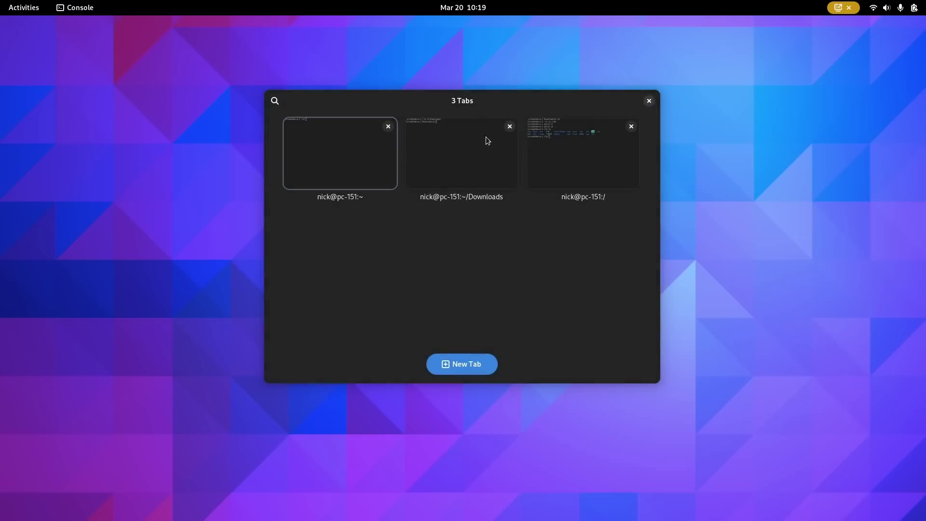
{"action": "left_click", "coordinate": [583, 177]}
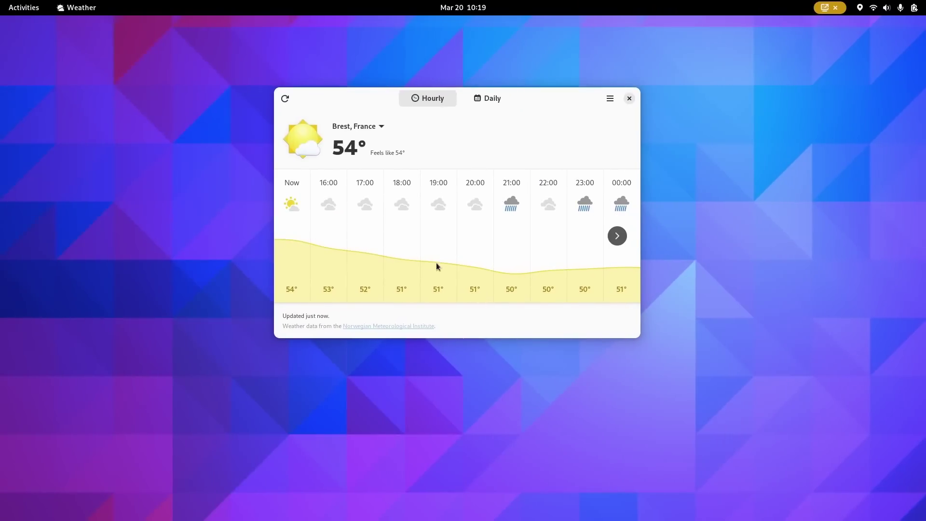
Page the Brest hourly forecast forward and back, then share a contact as a QR code
{"action": "left_click", "coordinate": [618, 236]}
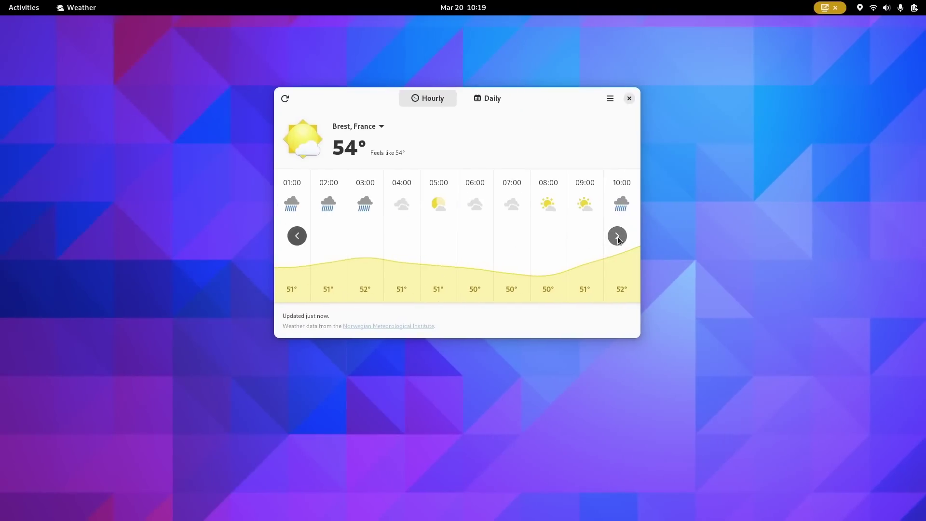
{"action": "left_click", "coordinate": [618, 238]}
{"action": "left_click", "coordinate": [299, 236]}
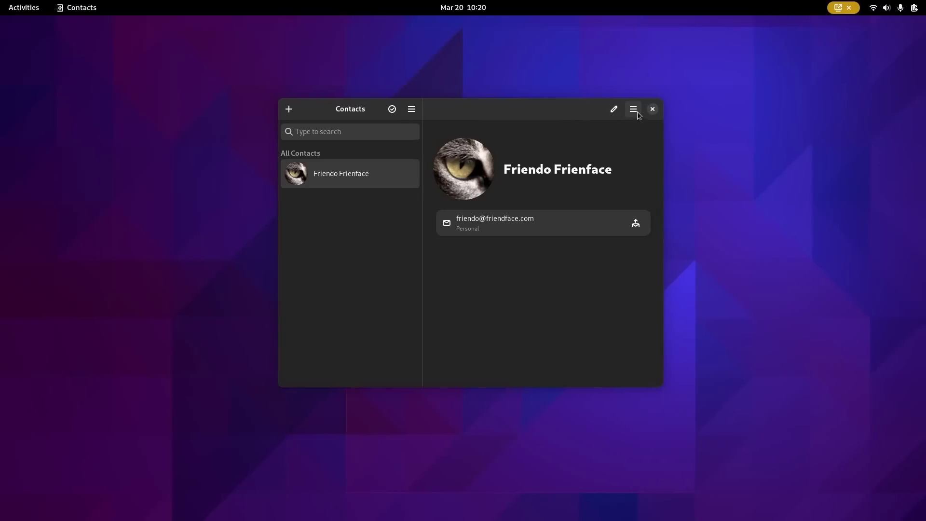
{"action": "left_click", "coordinate": [633, 109]}
{"action": "left_click", "coordinate": [633, 150]}
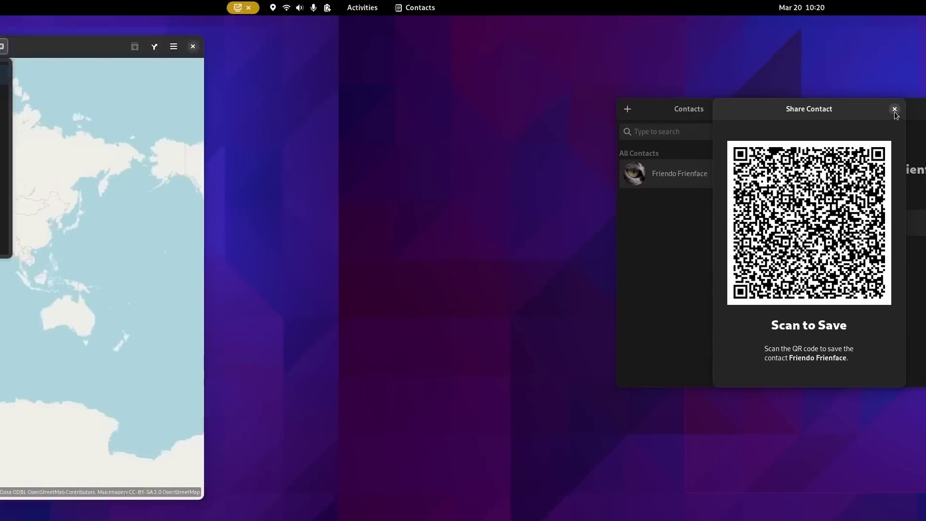
Pick Brest, Brittany from the 'brest' search results and show it on the map
{"action": "key", "text": "Down"}
{"action": "key", "text": "Down"}
{"action": "key", "text": "Down"}
{"action": "key", "text": "Down"}
{"action": "key", "text": "Down"}
{"action": "key", "text": "Down"}
{"action": "key", "text": "Down"}
{"action": "key", "text": "Down"}
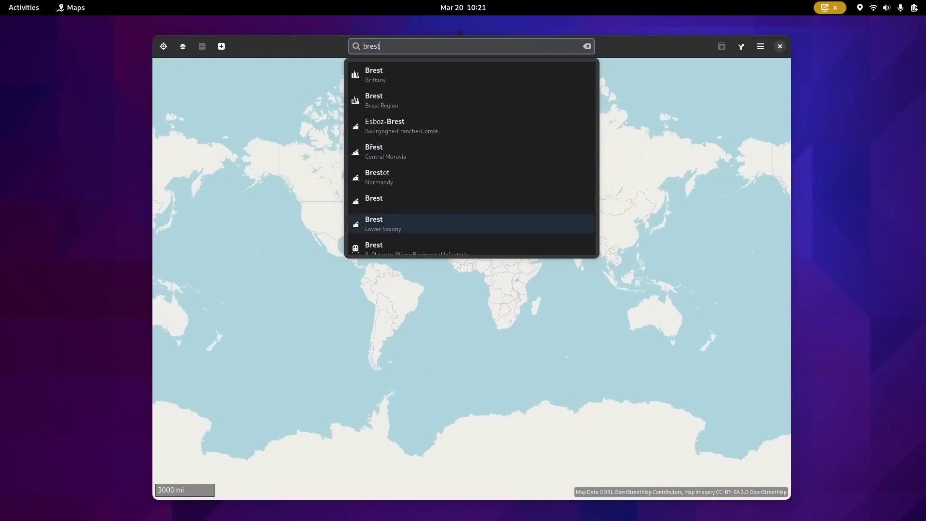
{"action": "key", "text": "Up"}
{"action": "key", "text": "Up"}
{"action": "key", "text": "Page_Down"}
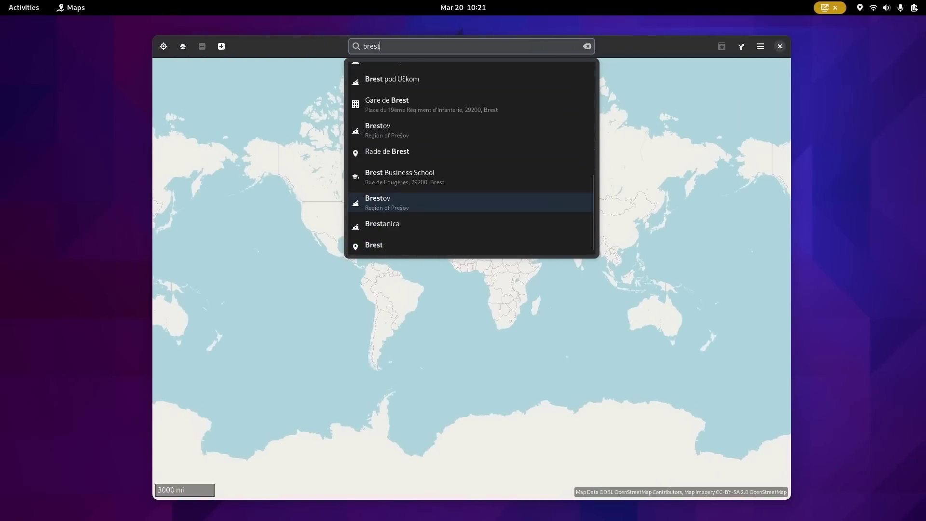
{"action": "key", "text": "Down"}
{"action": "key", "text": "Down"}
{"action": "key", "text": "Down"}
{"action": "key", "text": "Home"}
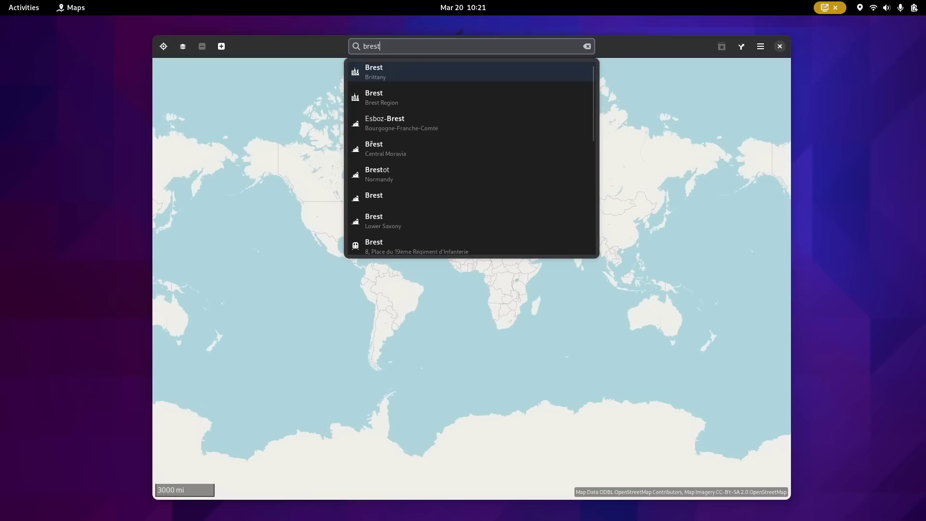
{"action": "key", "text": "Down"}
{"action": "key", "text": "Up"}
{"action": "key", "text": "Return"}
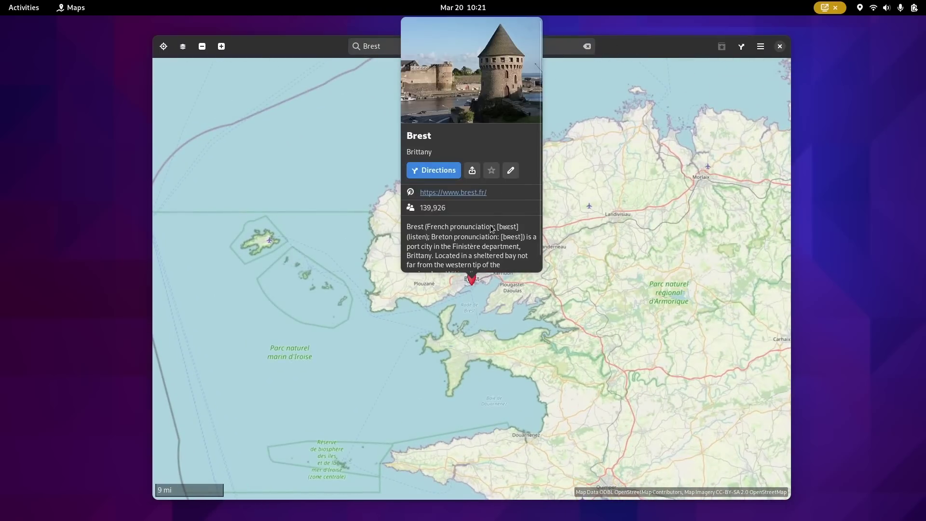
Close the Brest place details and pan the map around the city
{"action": "left_click", "coordinate": [565, 298]}
{"action": "left_click_drag", "start_coordinate": [590, 313], "coordinate": [629, 288]}
{"action": "key", "text": "super+Page_Up"}
Start a new Boxes virtual machine via Download OS and scroll the operating system list
{"action": "left_click", "coordinate": [17, 28]}
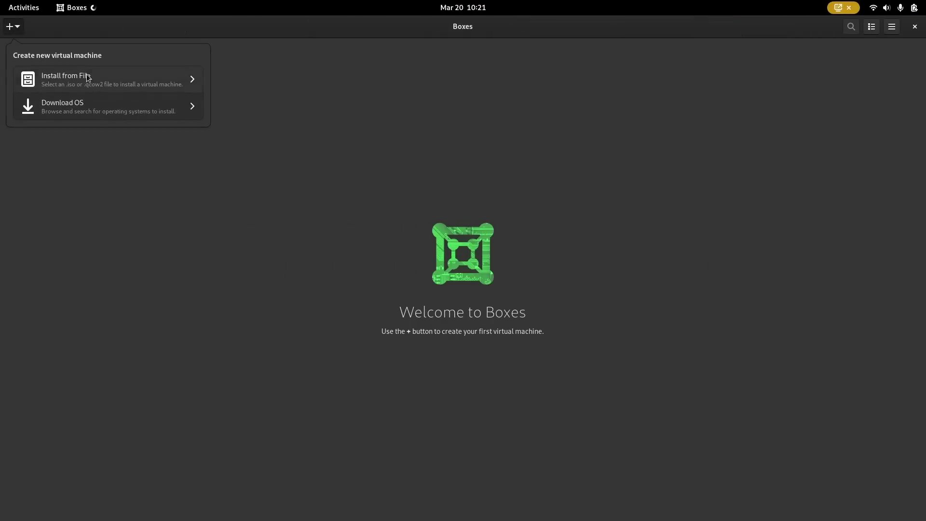
{"action": "left_click", "coordinate": [90, 116]}
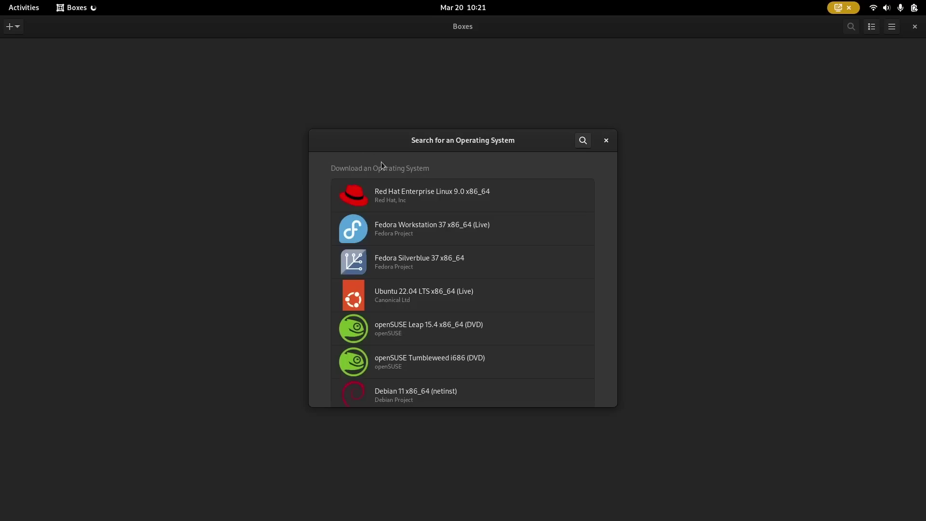
{"action": "scroll", "coordinate": [453, 300], "scroll_direction": "down", "scroll_amount": 10}
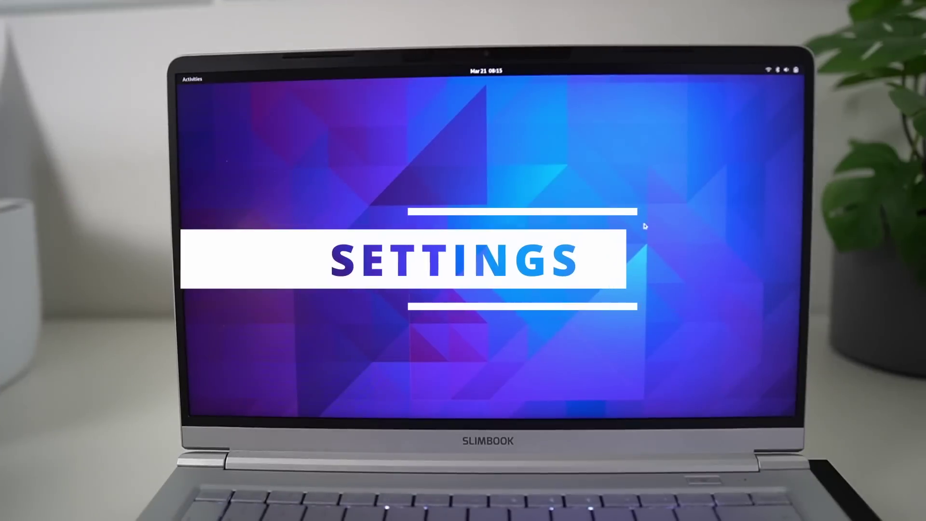
Lock the screen from quick settings, then wake it and enter the account password
{"action": "left_click", "coordinate": [782, 70]}
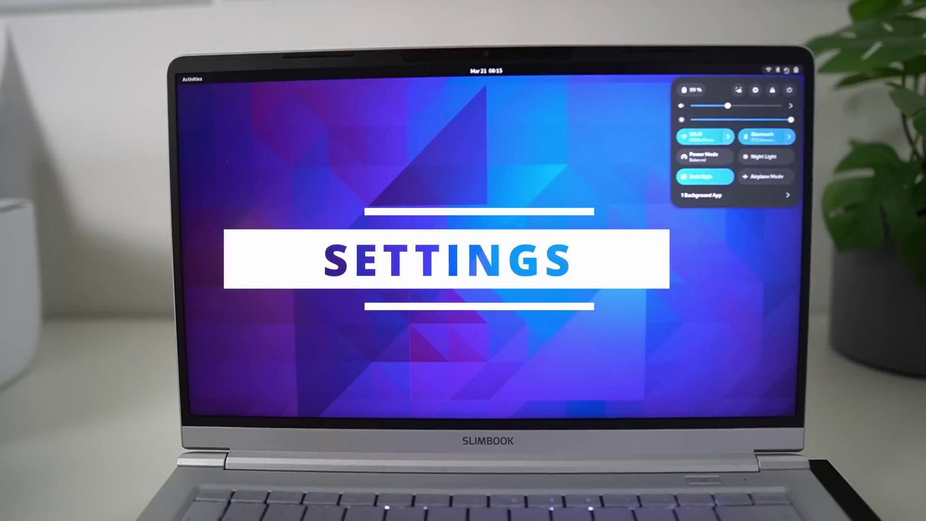
{"action": "left_click", "coordinate": [772, 91]}
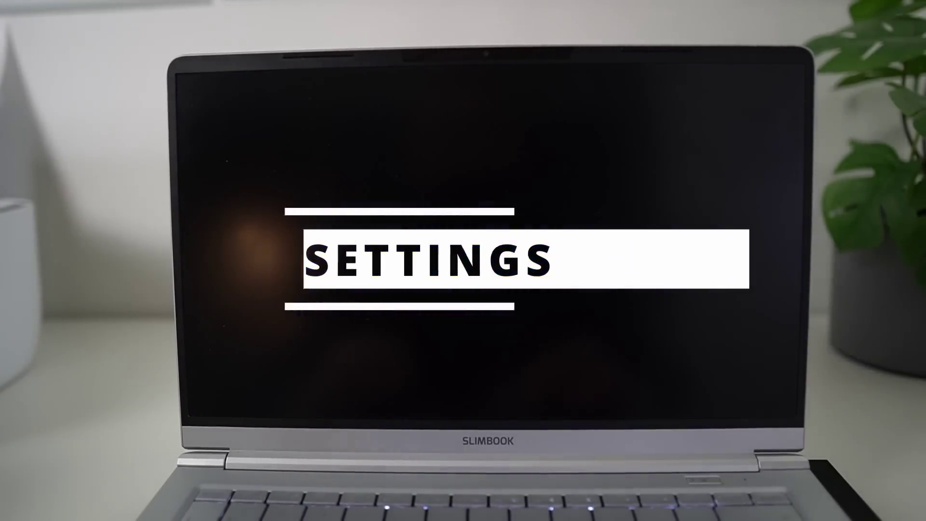
{"action": "mouse_move", "coordinate": [598, 157]}
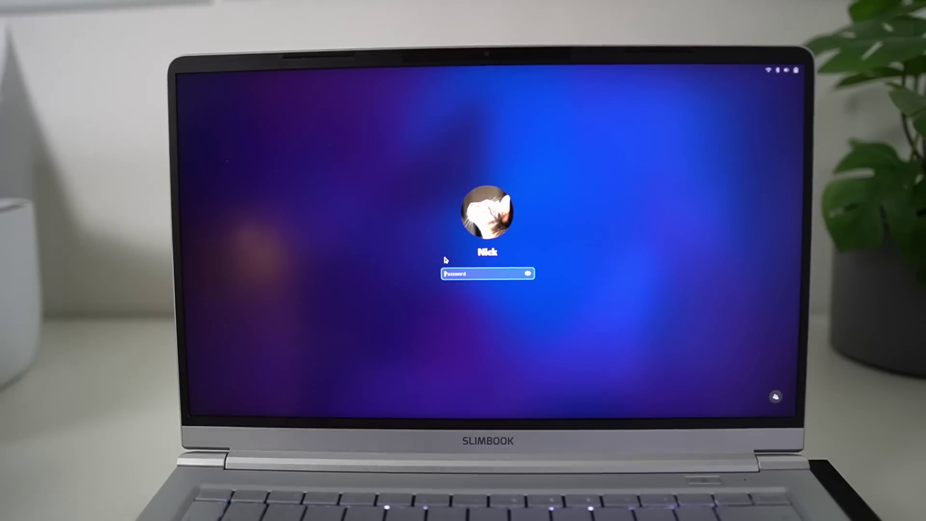
{"action": "type", "text": "****"}
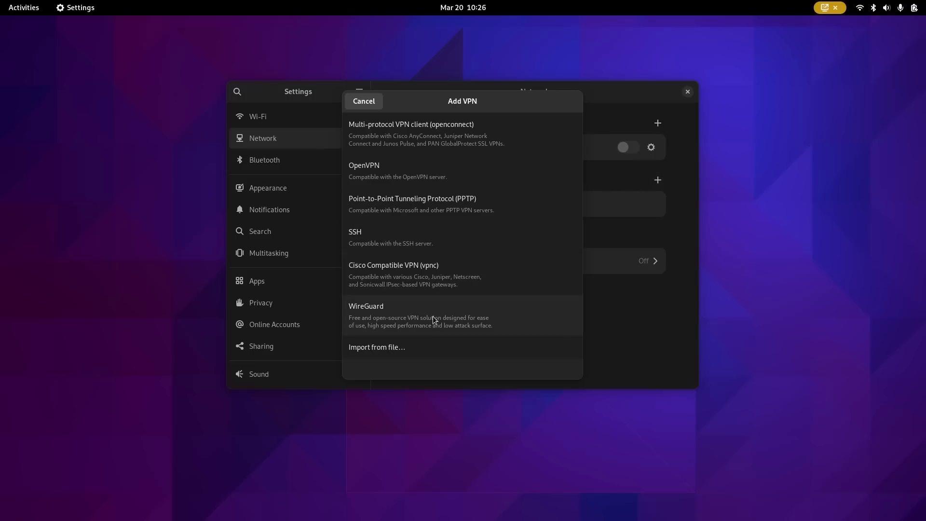
Choose WireGuard for the new VPN, check its IPv4 and IPv6 tabs, and add a peer
{"action": "left_click", "coordinate": [463, 320]}
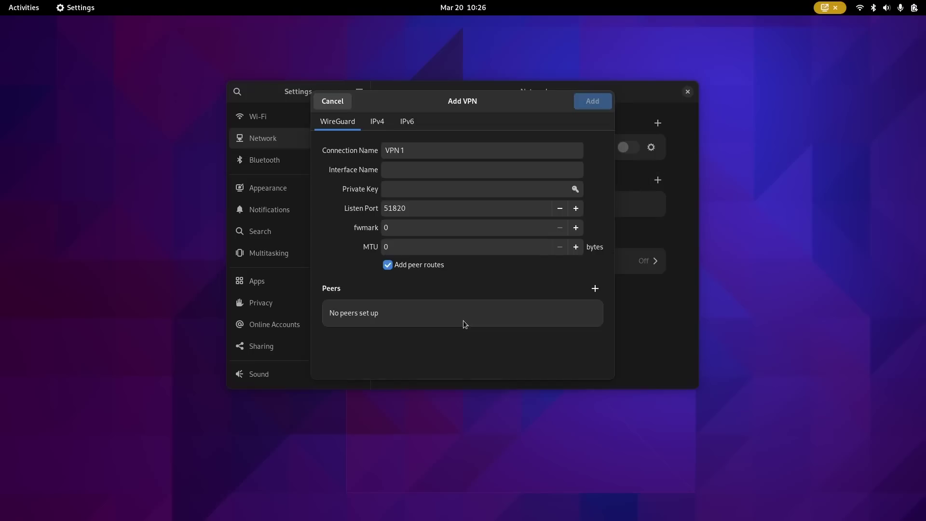
{"action": "left_click", "coordinate": [376, 123]}
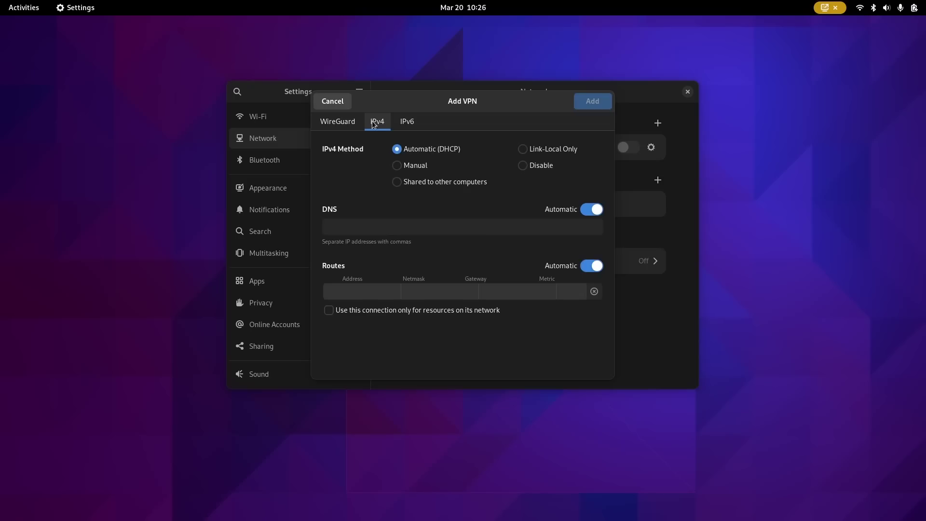
{"action": "left_click", "coordinate": [410, 123]}
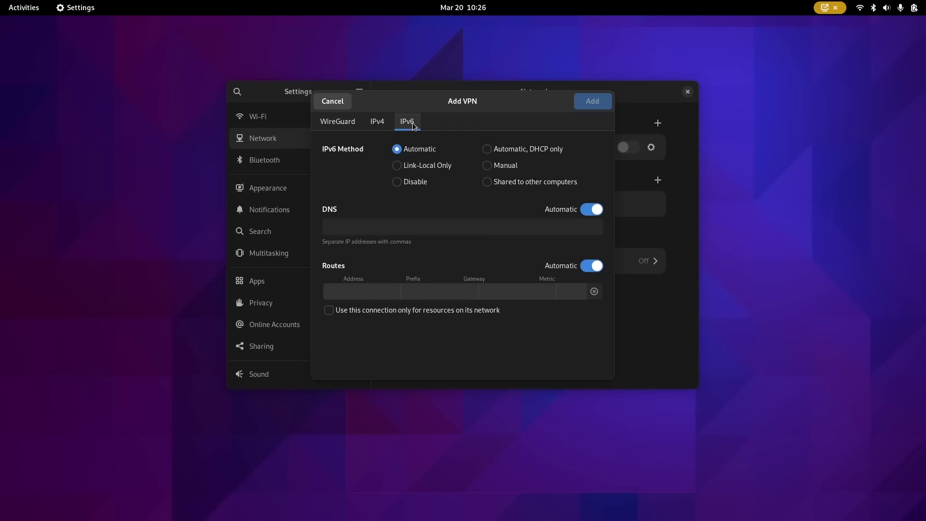
{"action": "left_click", "coordinate": [343, 120]}
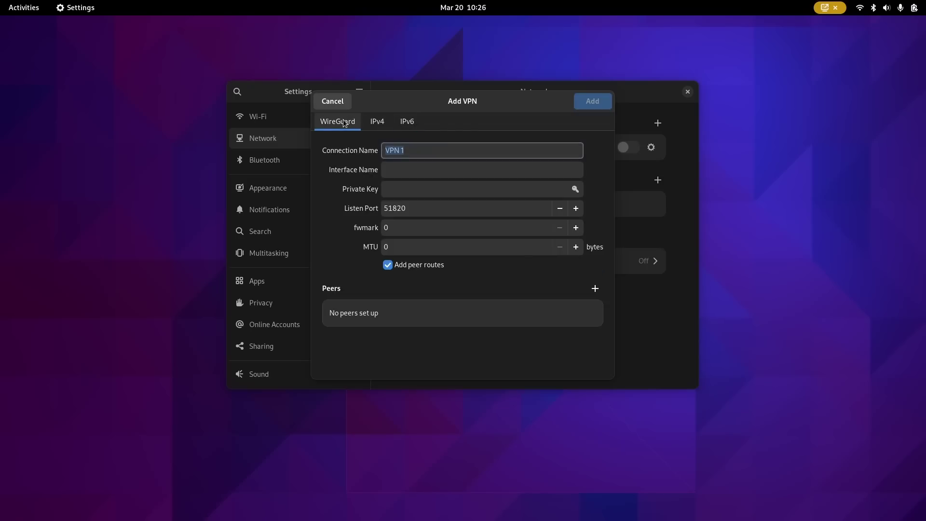
{"action": "left_click", "coordinate": [596, 290]}
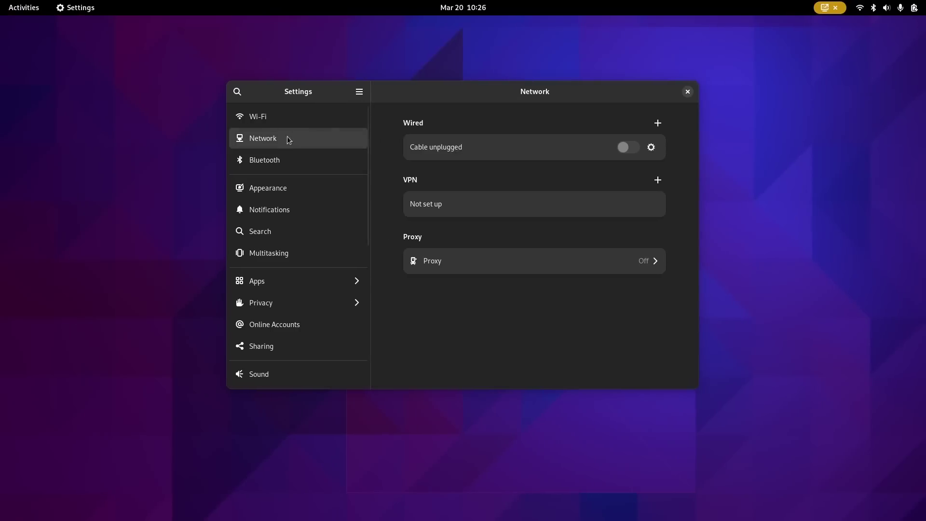
Show and then close the Share Network QR code for the connected WifiForDayzz network
{"action": "left_click", "coordinate": [274, 123]}
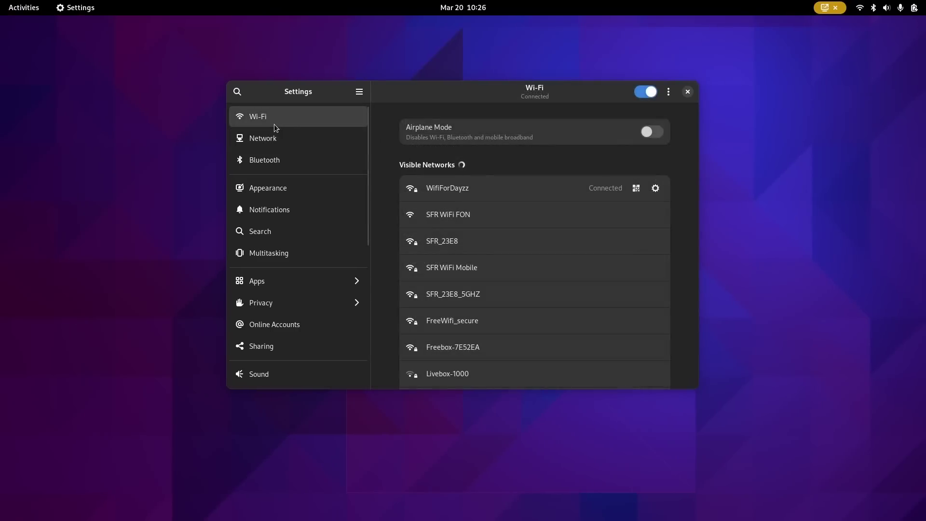
{"action": "left_click", "coordinate": [637, 189]}
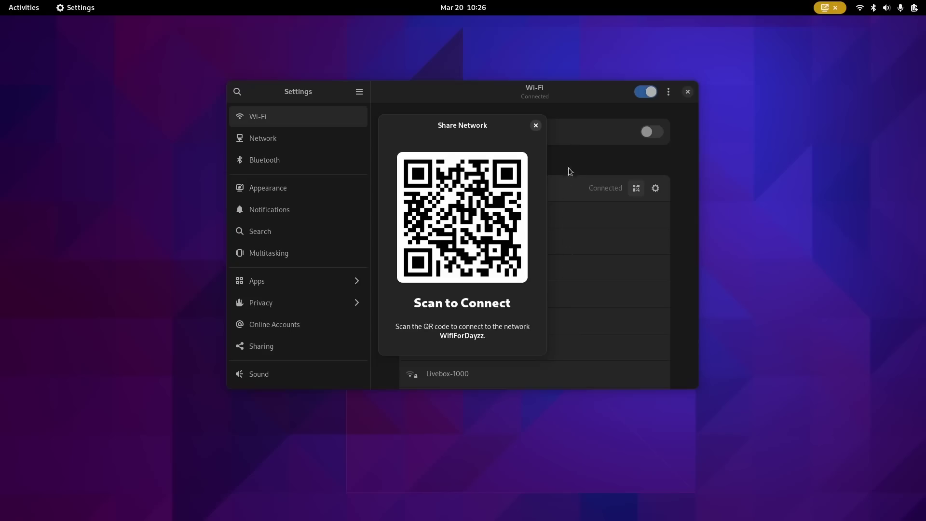
{"action": "left_click", "coordinate": [536, 126]}
{"action": "scroll", "coordinate": [358, 261], "scroll_direction": "down", "scroll_amount": 5}
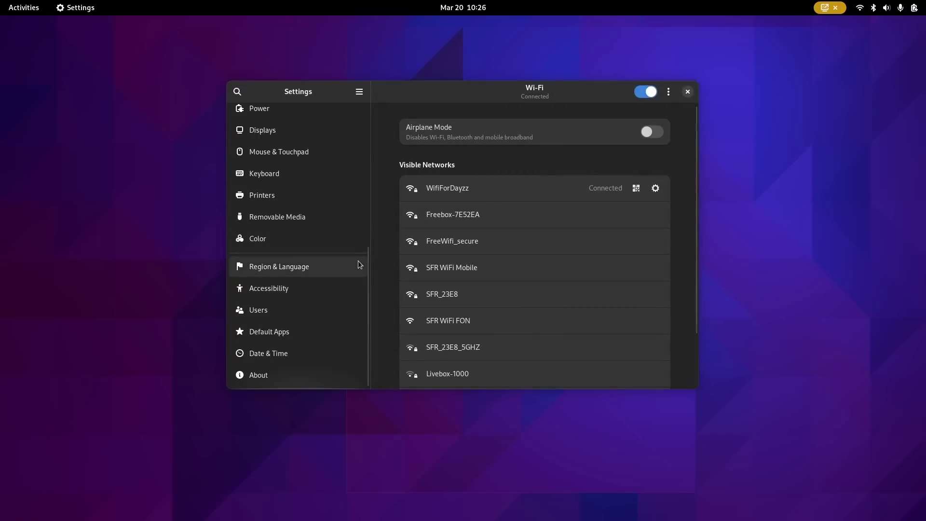
Look through the Seeing and Hearing accessibility pages
{"action": "left_click", "coordinate": [325, 284]}
{"action": "left_click", "coordinate": [517, 173]}
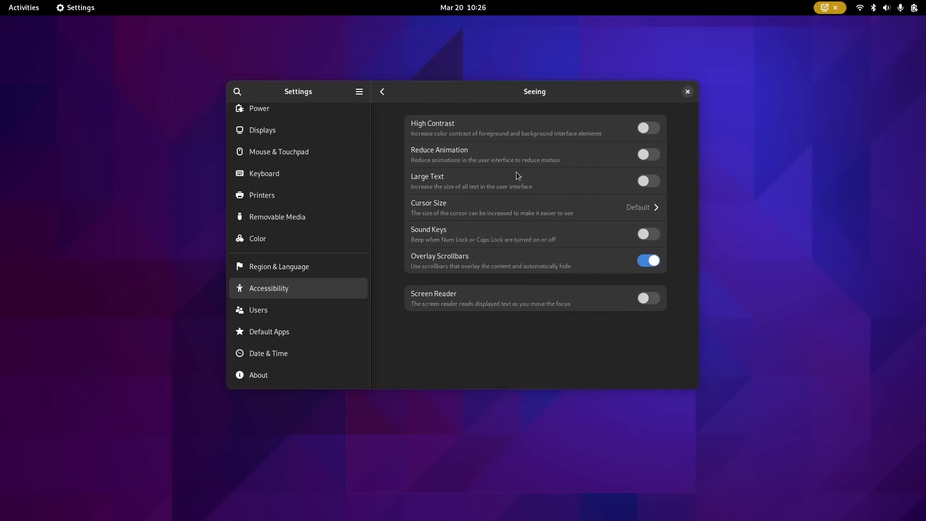
{"action": "key", "text": "Escape"}
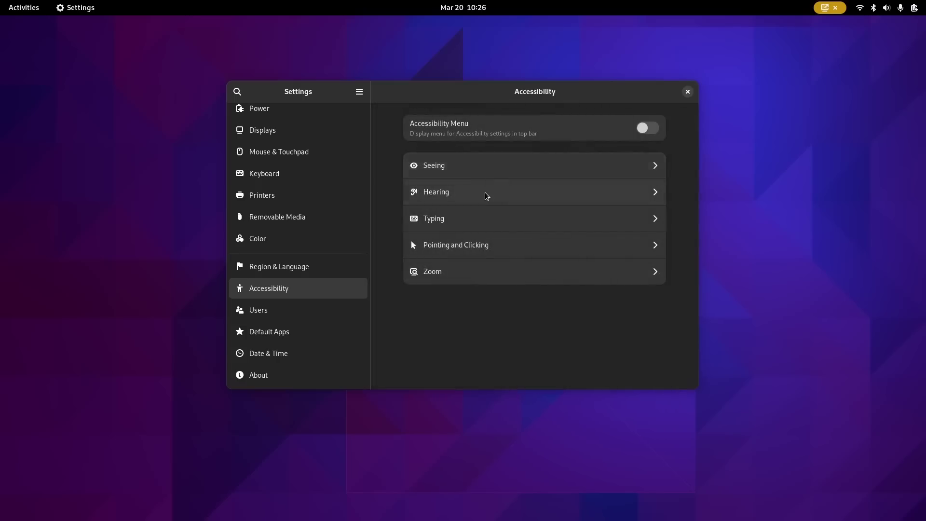
{"action": "left_click", "coordinate": [486, 195]}
{"action": "key", "text": "Escape"}
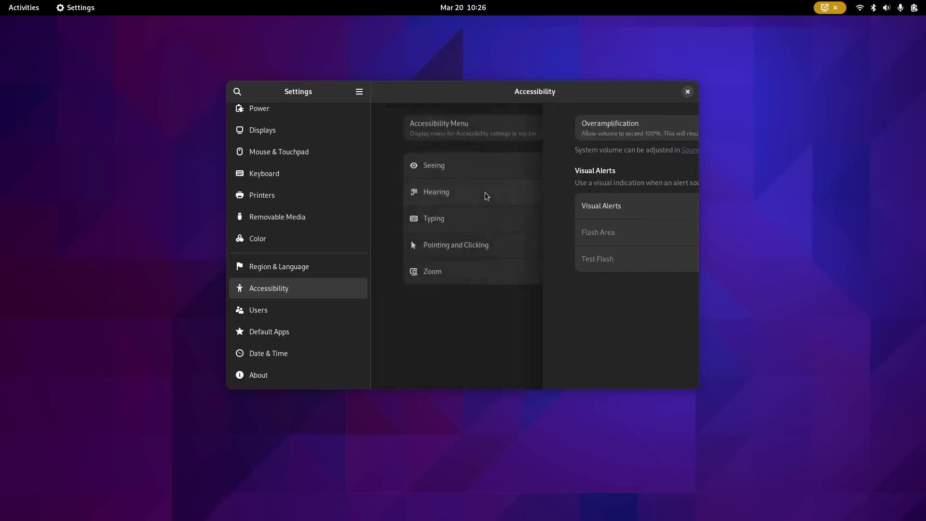
Look through the Typing and Pointing and Clicking accessibility pages
{"action": "left_click", "coordinate": [475, 221]}
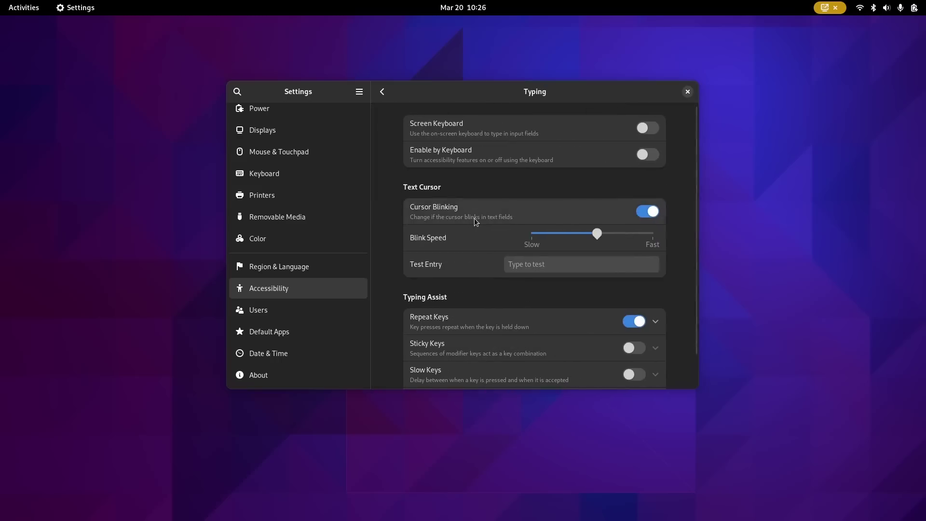
{"action": "scroll", "coordinate": [406, 135], "scroll_direction": "down", "scroll_amount": 1}
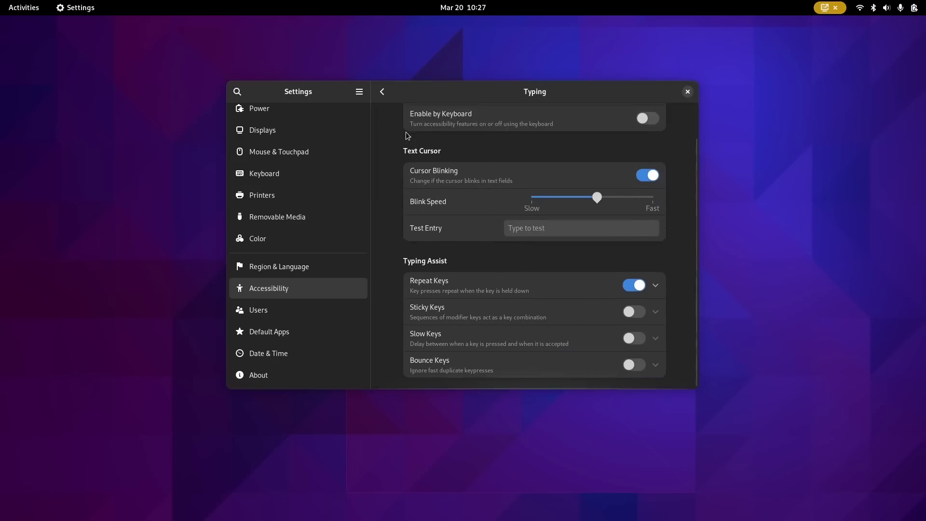
{"action": "scroll", "coordinate": [406, 135], "scroll_direction": "up", "scroll_amount": 1}
{"action": "left_click", "coordinate": [383, 92]}
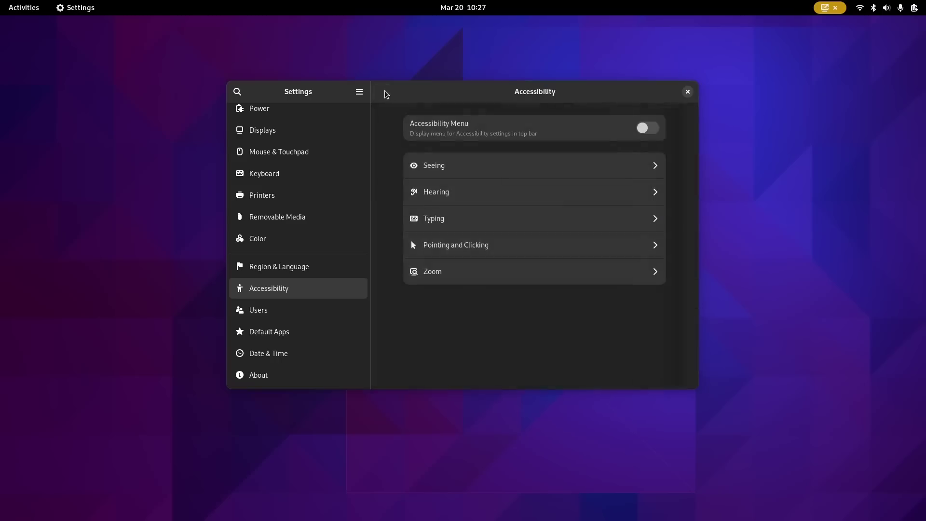
{"action": "left_click", "coordinate": [448, 242]}
{"action": "key", "text": "alt+Left"}
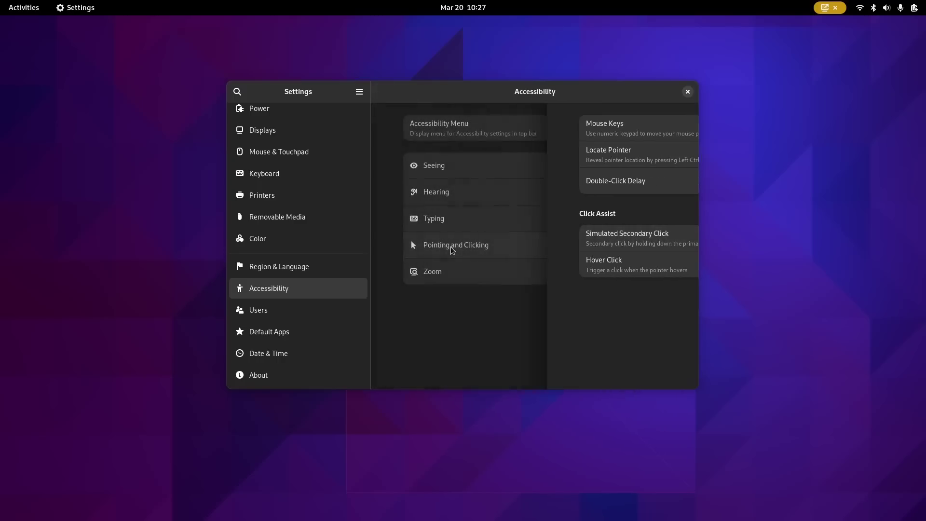
Reopen the Seeing page and switch Overlay Scrollbars off
{"action": "left_click", "coordinate": [471, 169]}
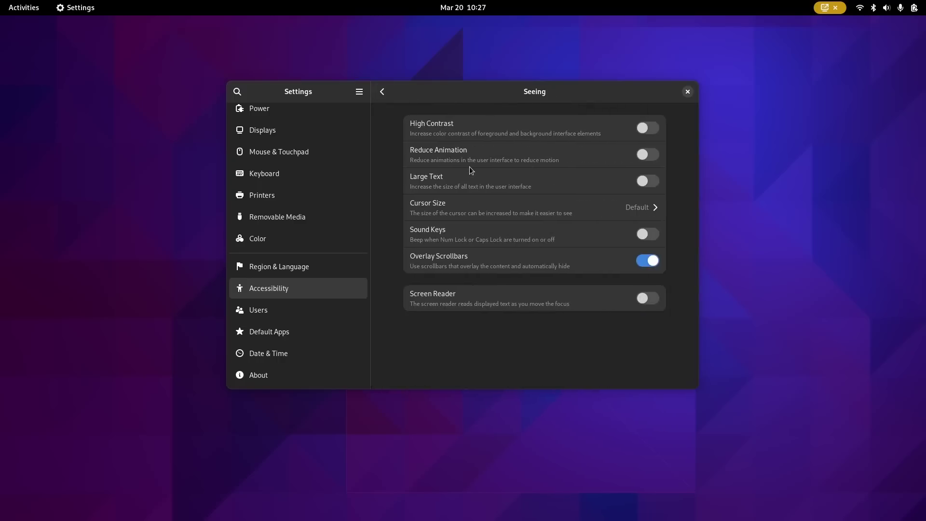
{"action": "left_click", "coordinate": [650, 265]}
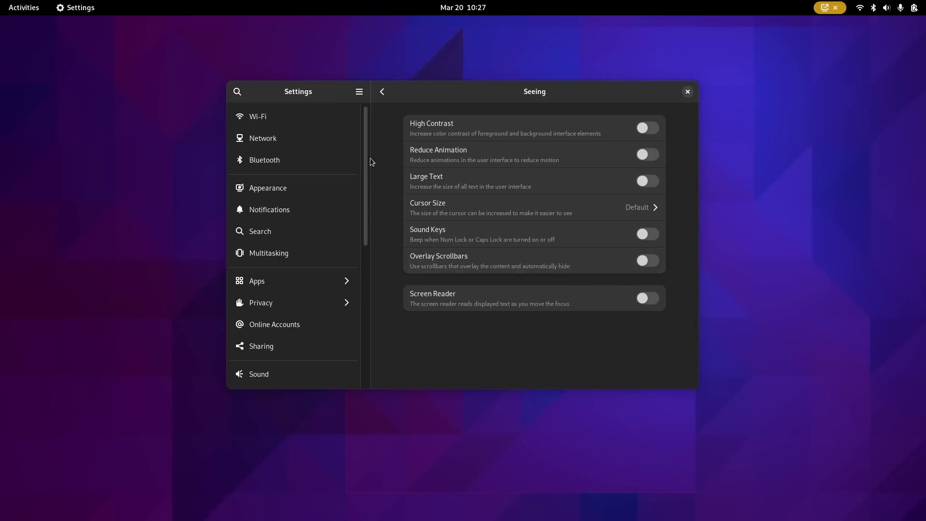
{"action": "mouse_move", "coordinate": [367, 129]}
{"action": "left_mouse_down"}
{"action": "mouse_move", "coordinate": [366, 270]}
{"action": "mouse_move", "coordinate": [372, 119]}
{"action": "left_mouse_up"}
{"action": "scroll", "coordinate": [317, 248], "scroll_direction": "down", "scroll_amount": 5}
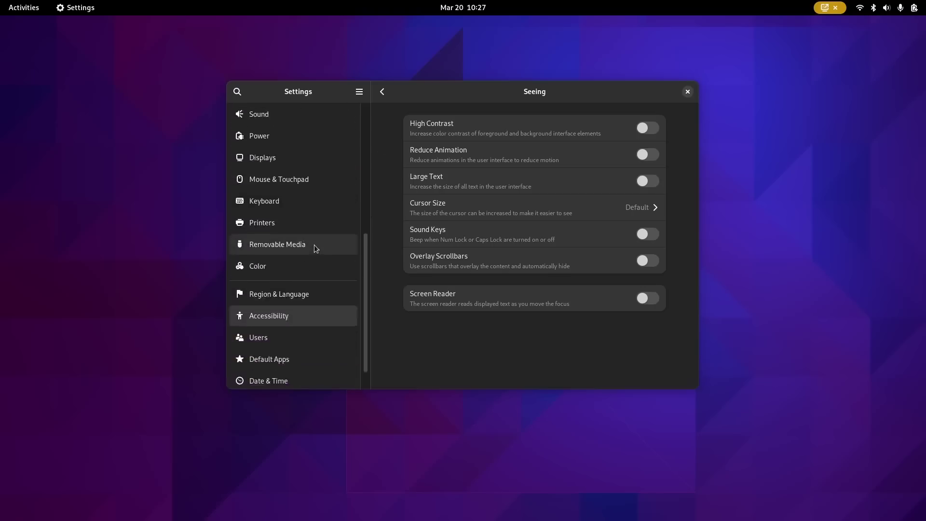
{"action": "scroll", "coordinate": [316, 248], "scroll_direction": "up", "scroll_amount": 4}
{"action": "scroll", "coordinate": [316, 249], "scroll_direction": "down", "scroll_amount": 4}
{"action": "scroll", "coordinate": [316, 248], "scroll_direction": "up", "scroll_amount": 4}
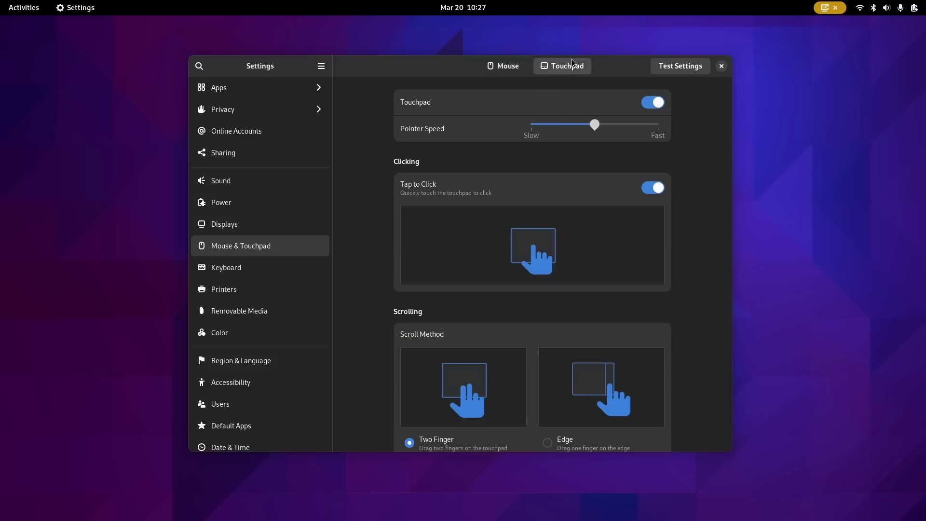
Scroll through the Mouse & Touchpad settings and view, then dismiss, the Pointer Assistance explanation
{"action": "scroll", "coordinate": [683, 259], "scroll_direction": "down", "scroll_amount": 1}
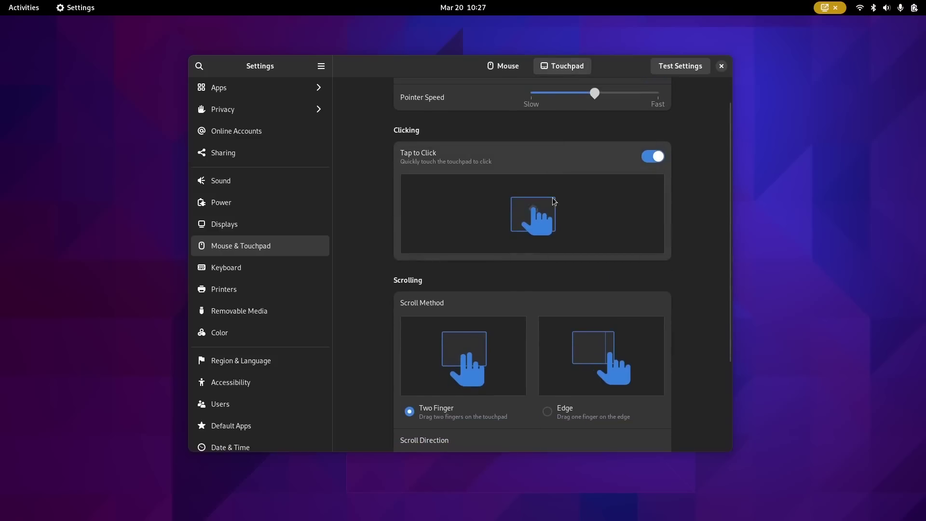
{"action": "scroll", "coordinate": [523, 311], "scroll_direction": "down", "scroll_amount": 2}
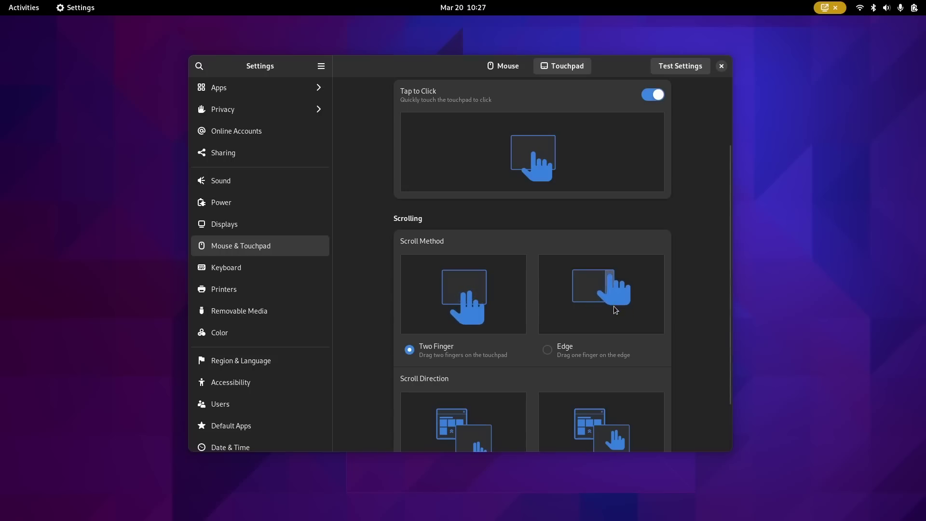
{"action": "scroll", "coordinate": [615, 310], "scroll_direction": "down", "scroll_amount": 2}
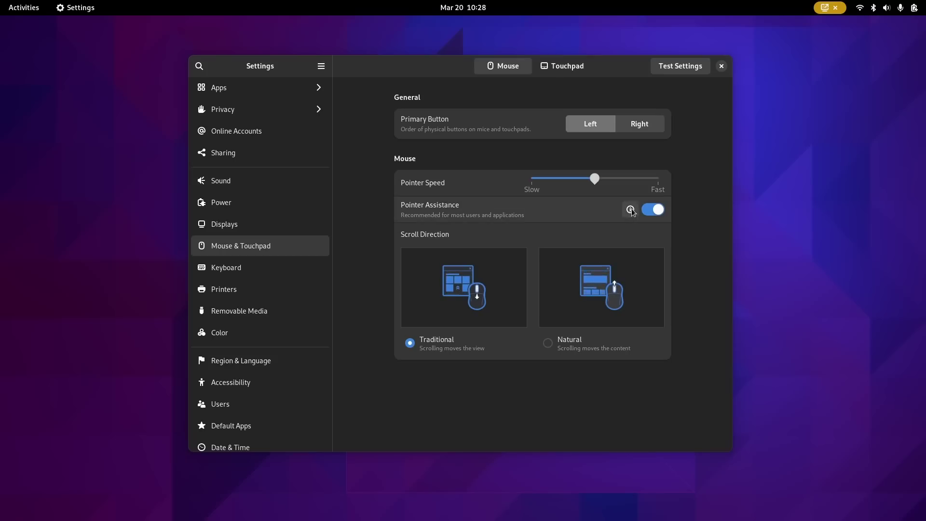
{"action": "left_click", "coordinate": [631, 210]}
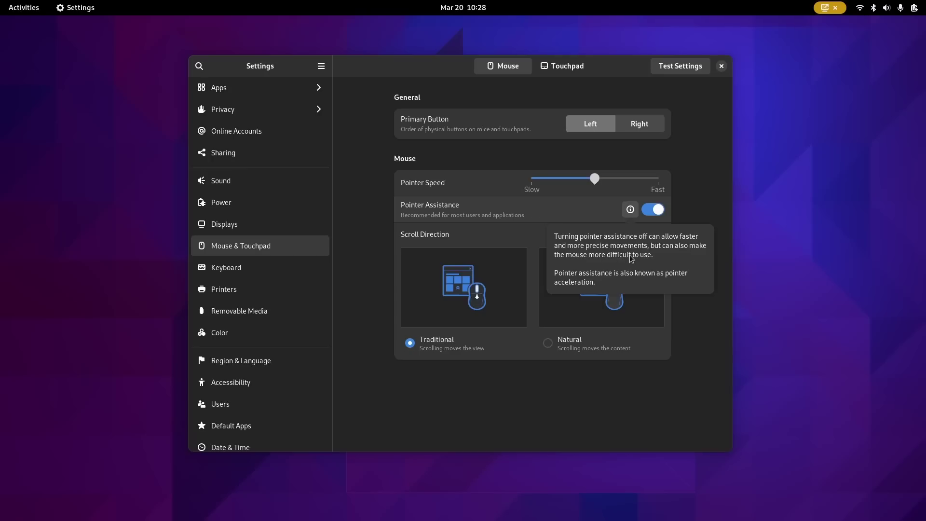
{"action": "left_click", "coordinate": [659, 211]}
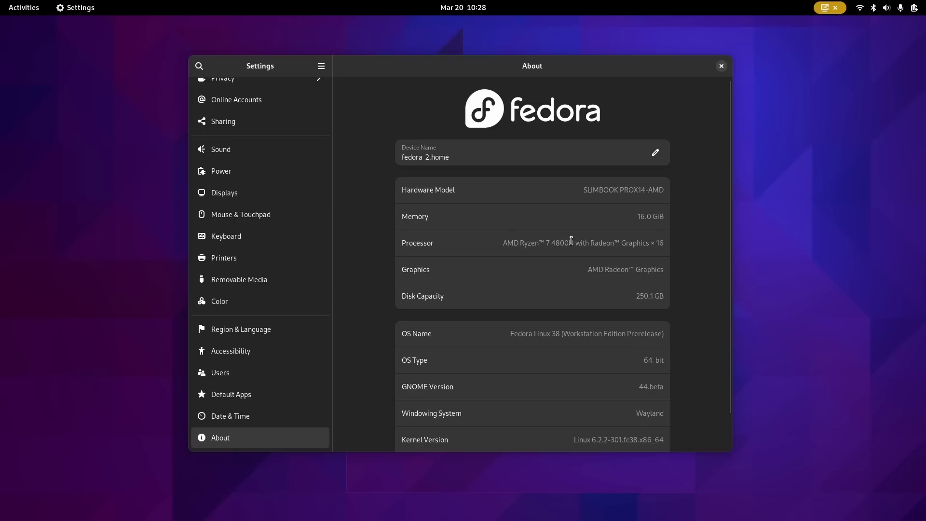
In Sound's Volume Levels, lower the System Sounds volume and restore it to full
{"action": "scroll", "coordinate": [571, 240], "scroll_direction": "down", "scroll_amount": 2}
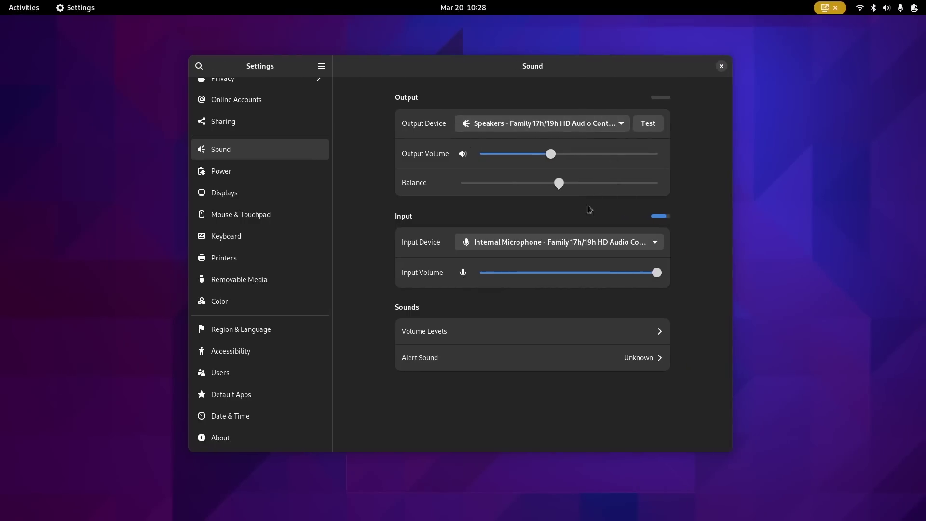
{"action": "left_click", "coordinate": [559, 337]}
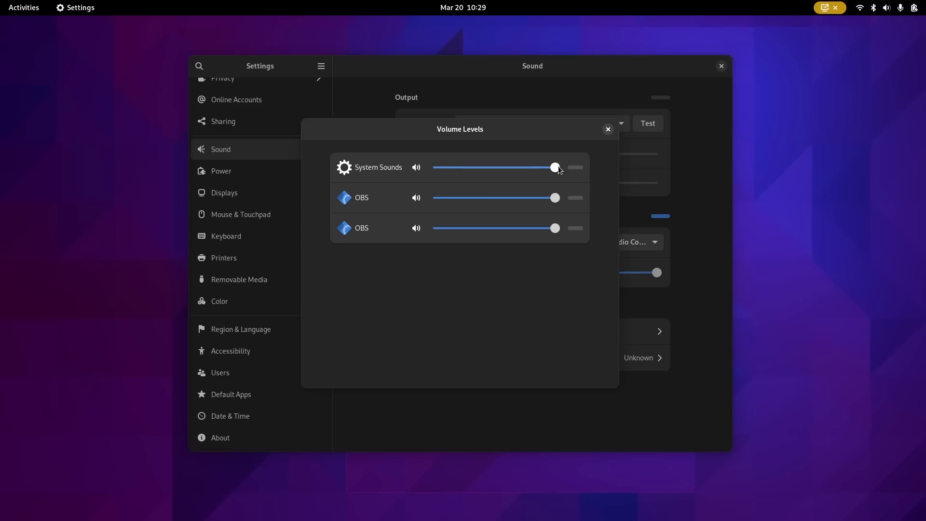
{"action": "mouse_move", "coordinate": [558, 165]}
{"action": "left_mouse_down"}
{"action": "mouse_move", "coordinate": [434, 168]}
{"action": "mouse_move", "coordinate": [569, 170]}
{"action": "left_mouse_up"}
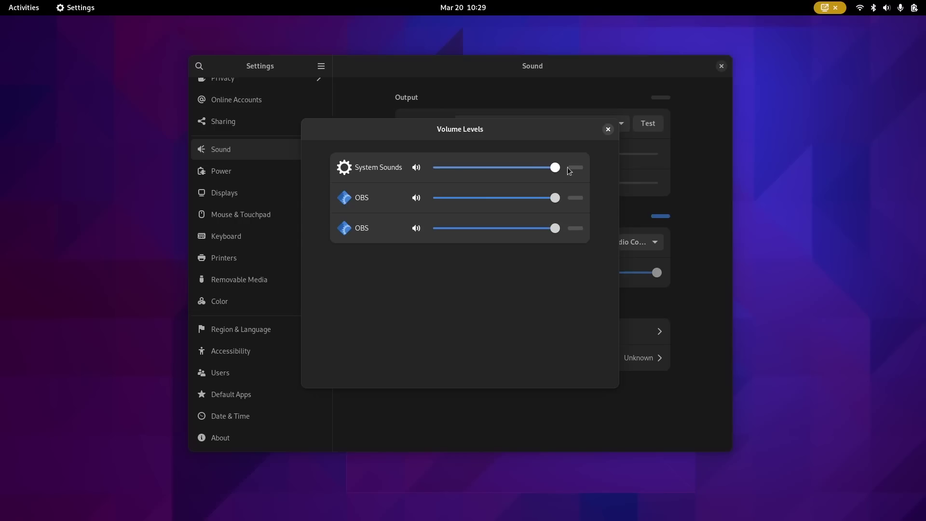
{"action": "left_click", "coordinate": [608, 131]}
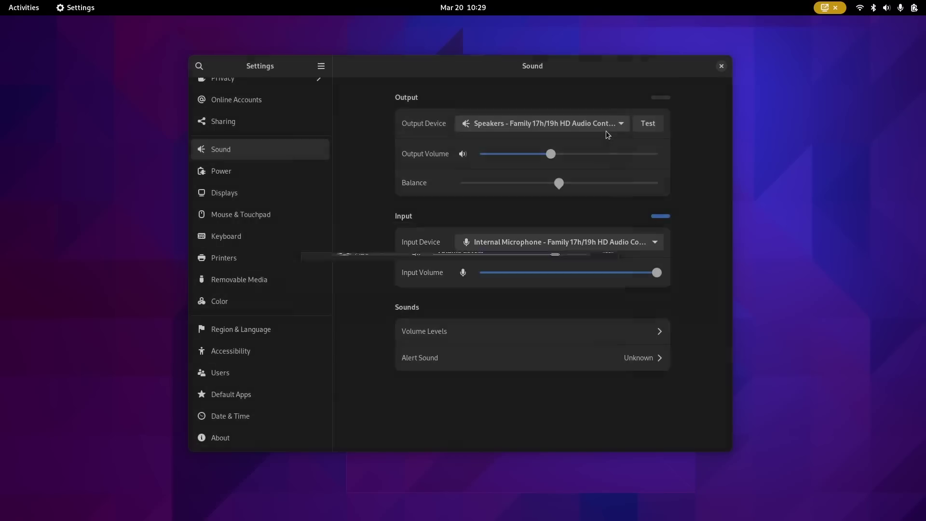
Change the alert sound from String to Click, then expand Background Apps in Quick Settings
{"action": "left_click", "coordinate": [538, 360]}
{"action": "left_click", "coordinate": [528, 265]}
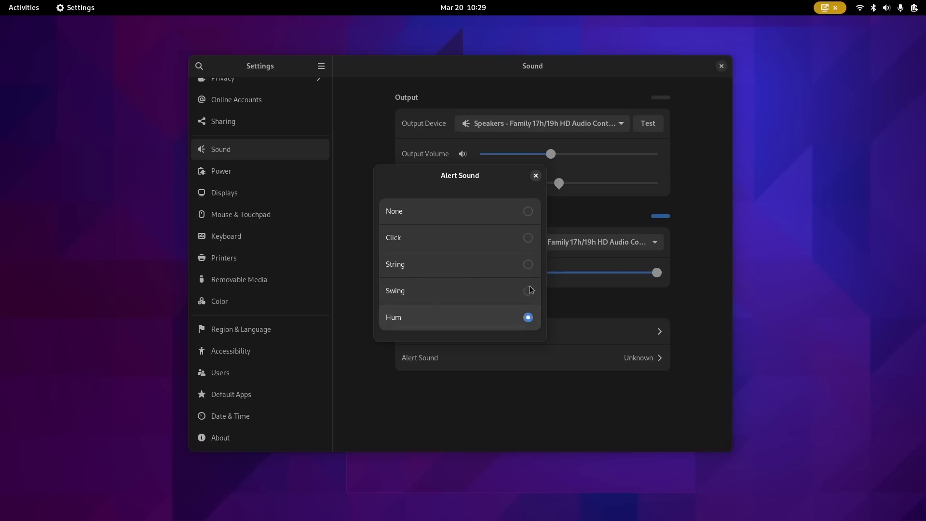
{"action": "left_click", "coordinate": [528, 238]}
{"action": "key", "text": "Escape"}
{"action": "left_click", "coordinate": [648, 123]}
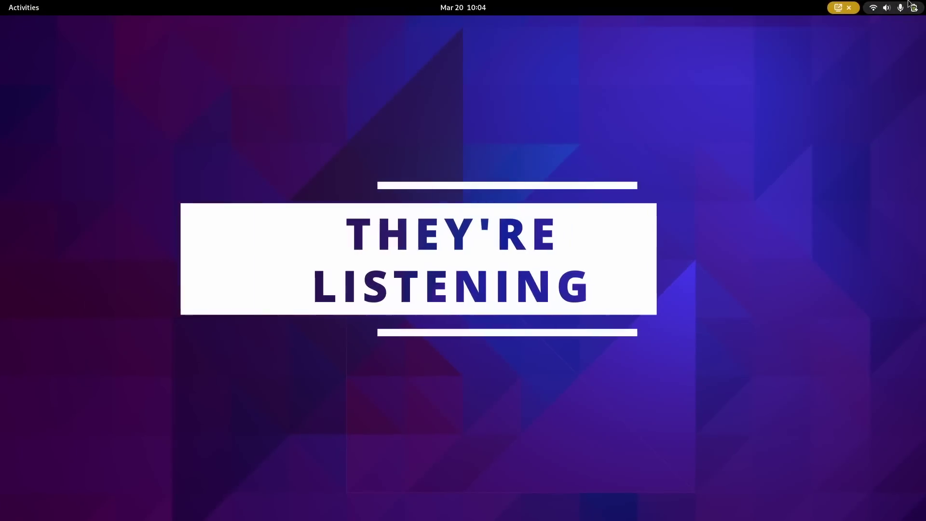
{"action": "left_click", "coordinate": [909, 4]}
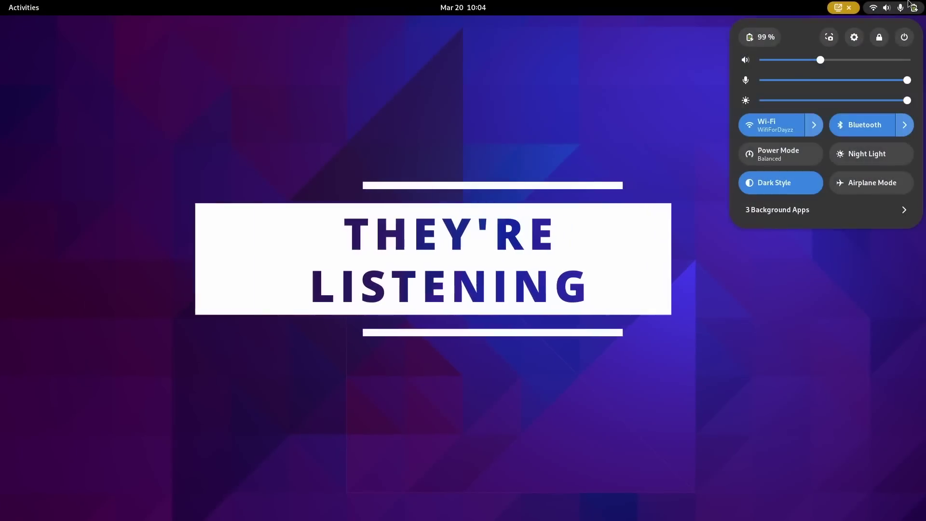
{"action": "left_click", "coordinate": [886, 214]}
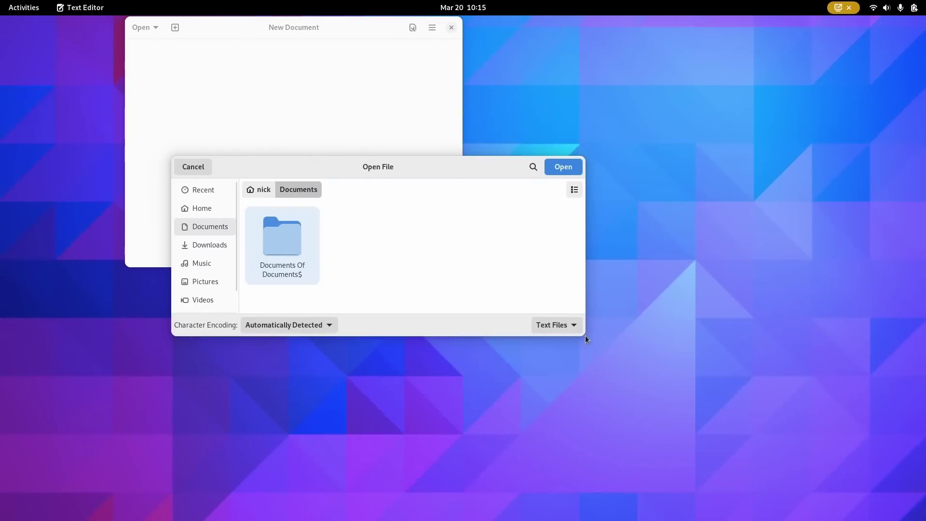
Enlarge the Open File dialog, show All Files, select Pasted image.png, and toggle list/grid view
{"action": "left_click_drag", "start_coordinate": [583, 335], "coordinate": [628, 444]}
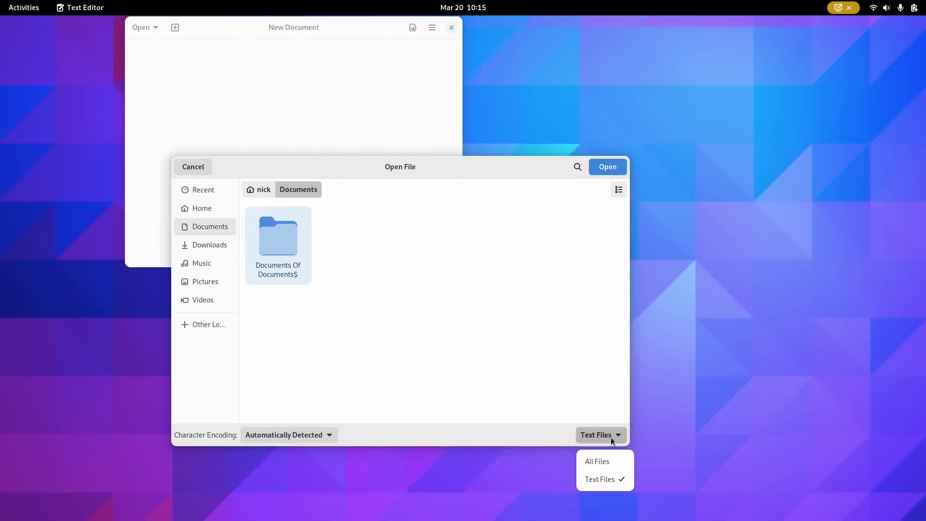
{"action": "left_click", "coordinate": [598, 461]}
{"action": "left_click", "coordinate": [369, 247]}
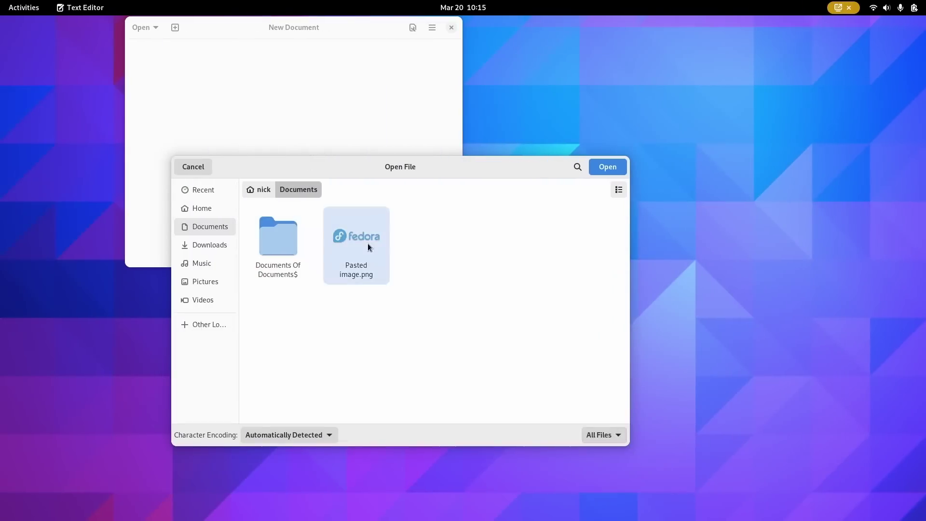
{"action": "left_click", "coordinate": [618, 191]}
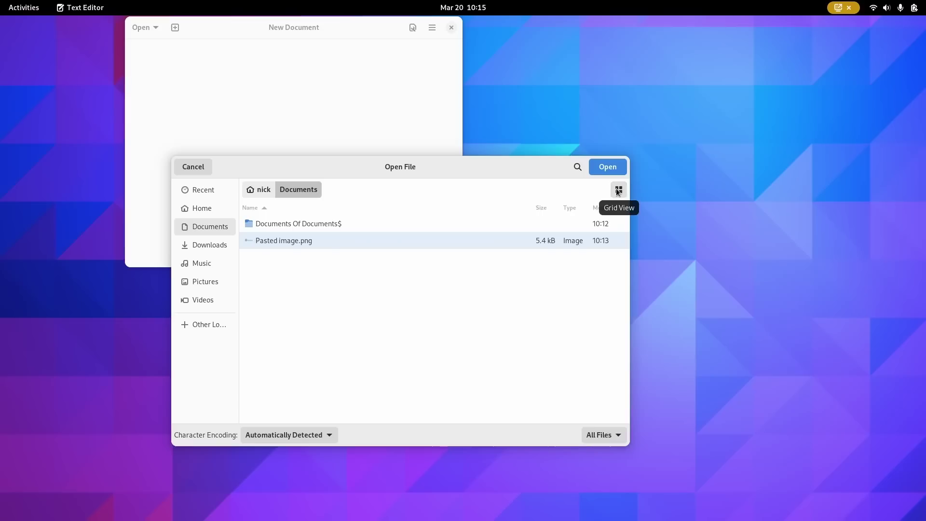
{"action": "left_click", "coordinate": [618, 191]}
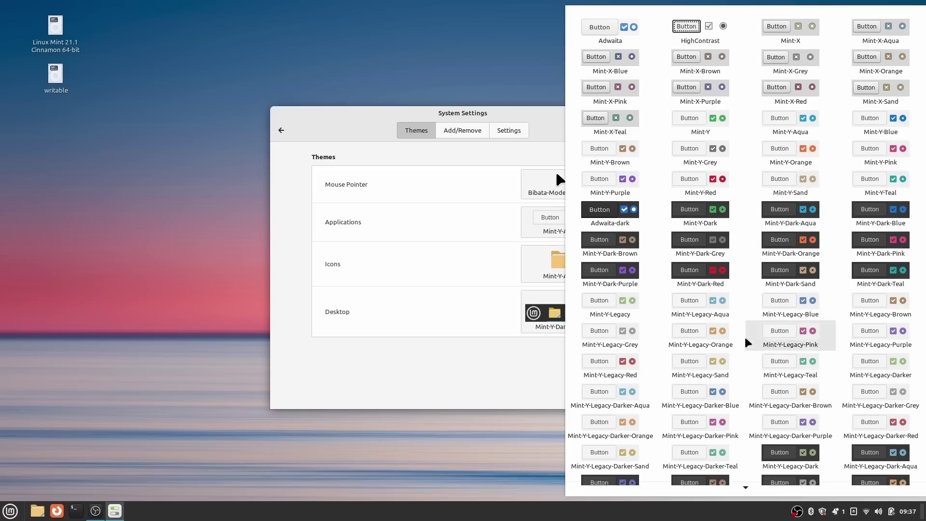
Scroll down through the Cinnamon application theme list
{"action": "scroll", "coordinate": [680, 294], "scroll_direction": "down", "scroll_amount": 3}
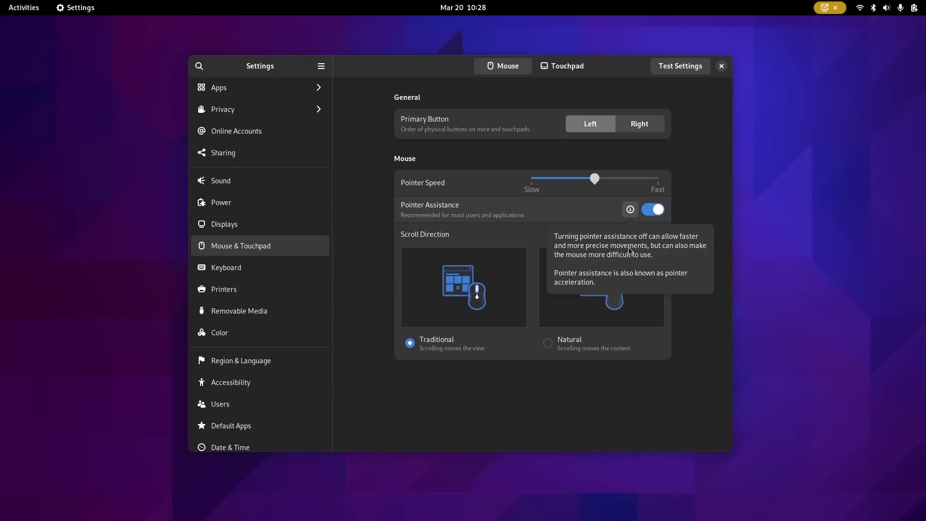